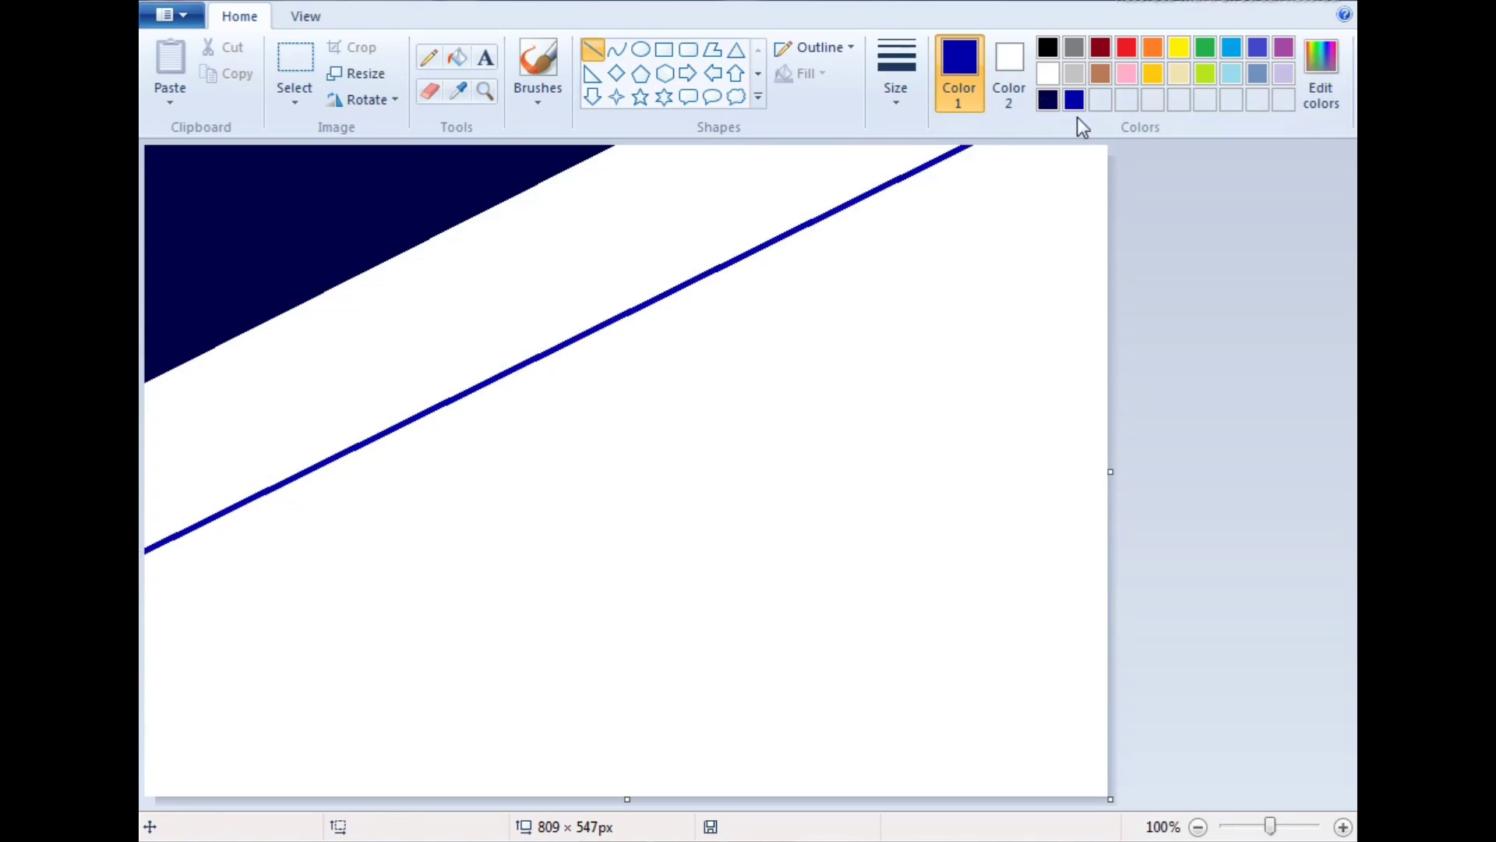
Mix a custom pure blue and draw a diagonal line from the upper right edge of the canvas to its lower left, below the dark blue line
{"action": "left_click", "coordinate": [1321, 74]}
{"action": "left_click", "coordinate": [998, 374]}
{"action": "left_click", "coordinate": [518, 578]}
{"action": "left_click_drag", "start_coordinate": [1102, 264], "coordinate": [145, 767]}
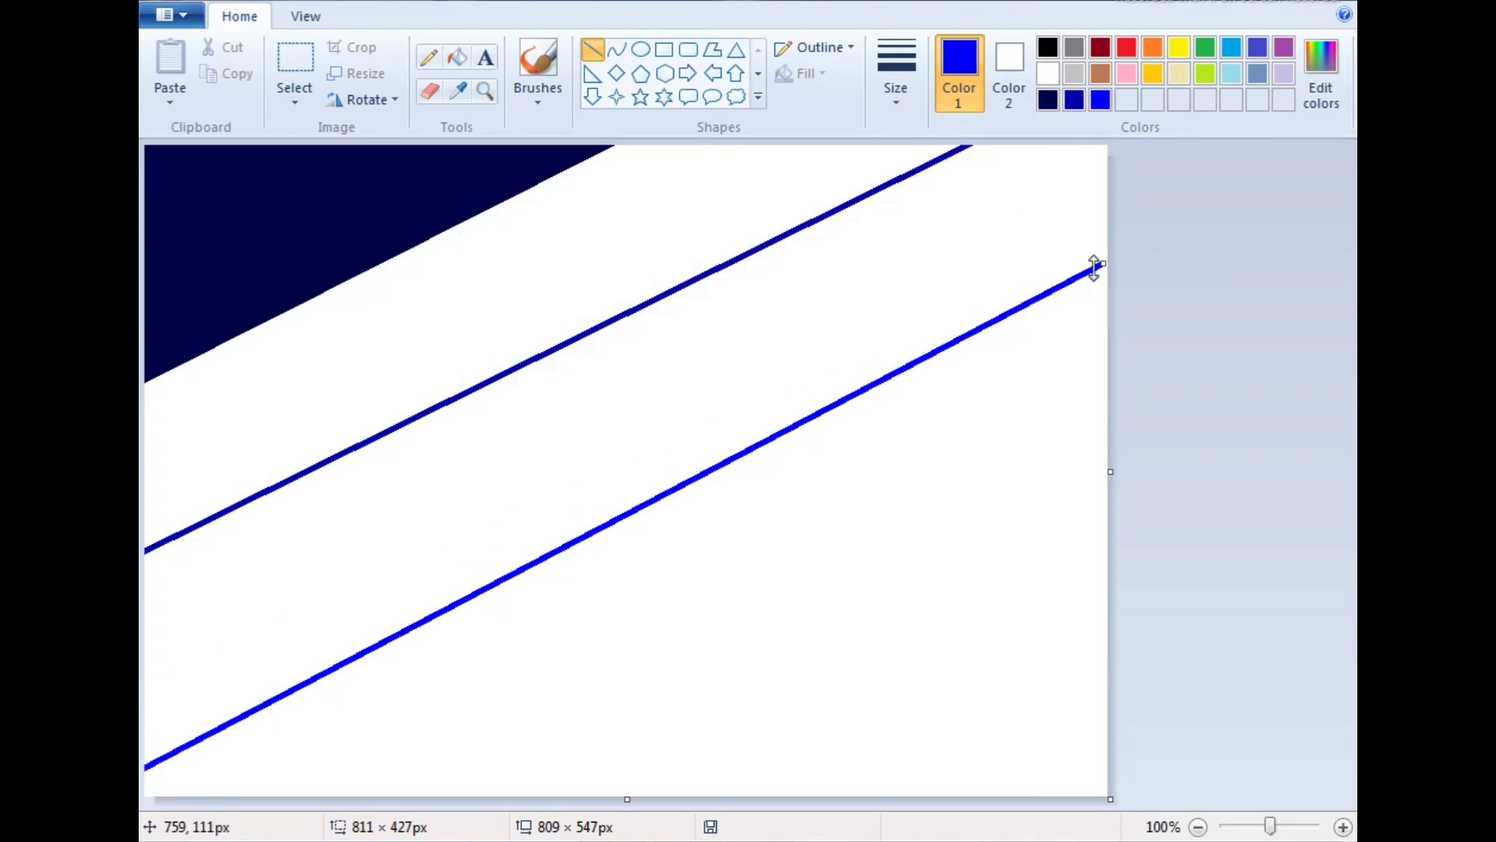
Mix a lighter blue and draw a diagonal line with it from the canvas's right edge to its bottom edge, below the pure blue line
{"action": "left_click", "coordinate": [1321, 74]}
{"action": "left_click", "coordinate": [1003, 320]}
{"action": "left_click", "coordinate": [521, 578]}
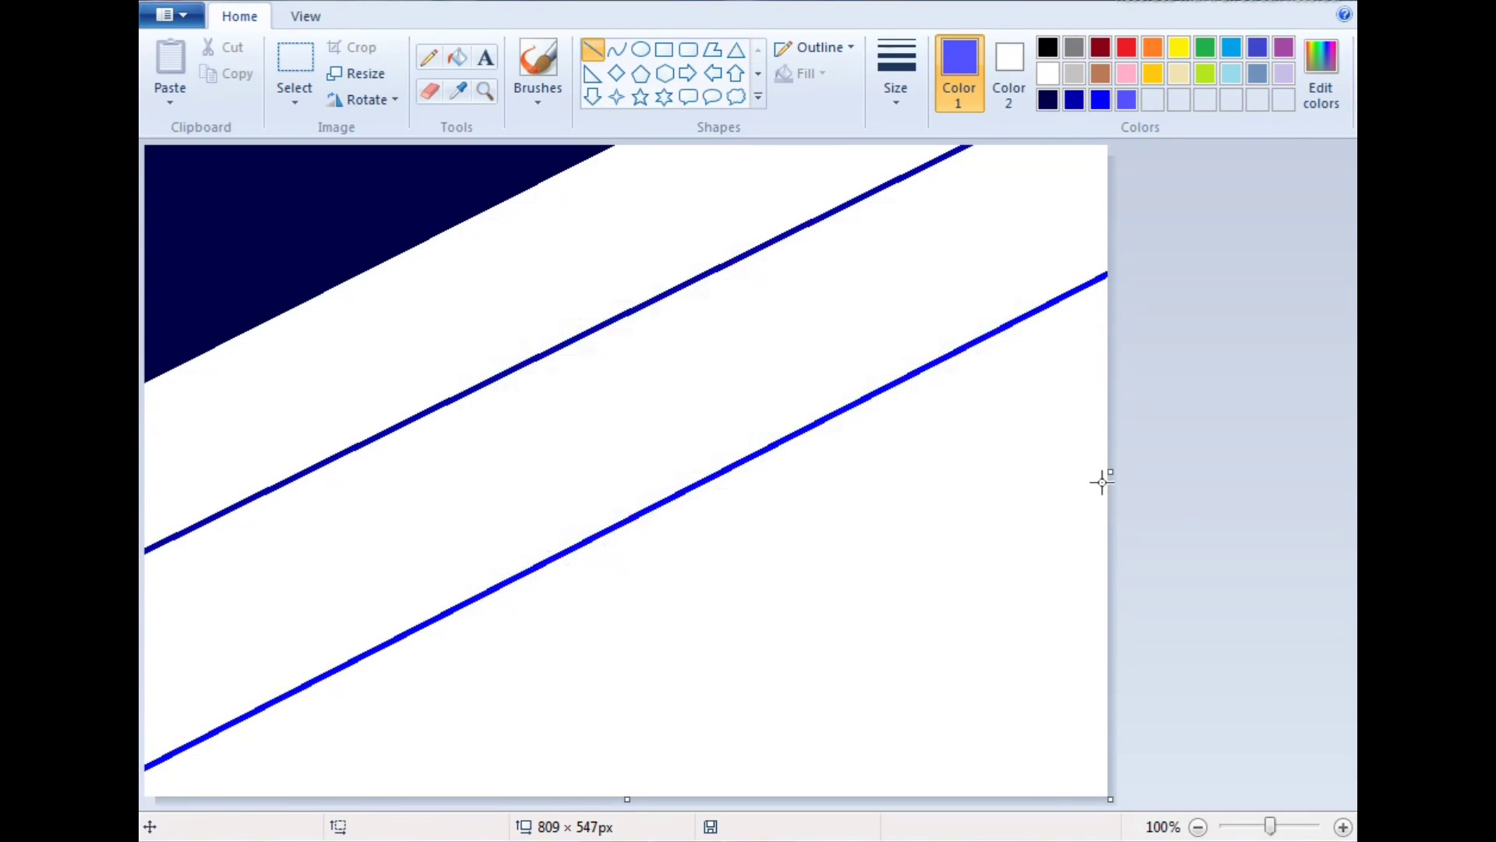
{"action": "left_click_drag", "start_coordinate": [1110, 472], "coordinate": [1112, 467]}
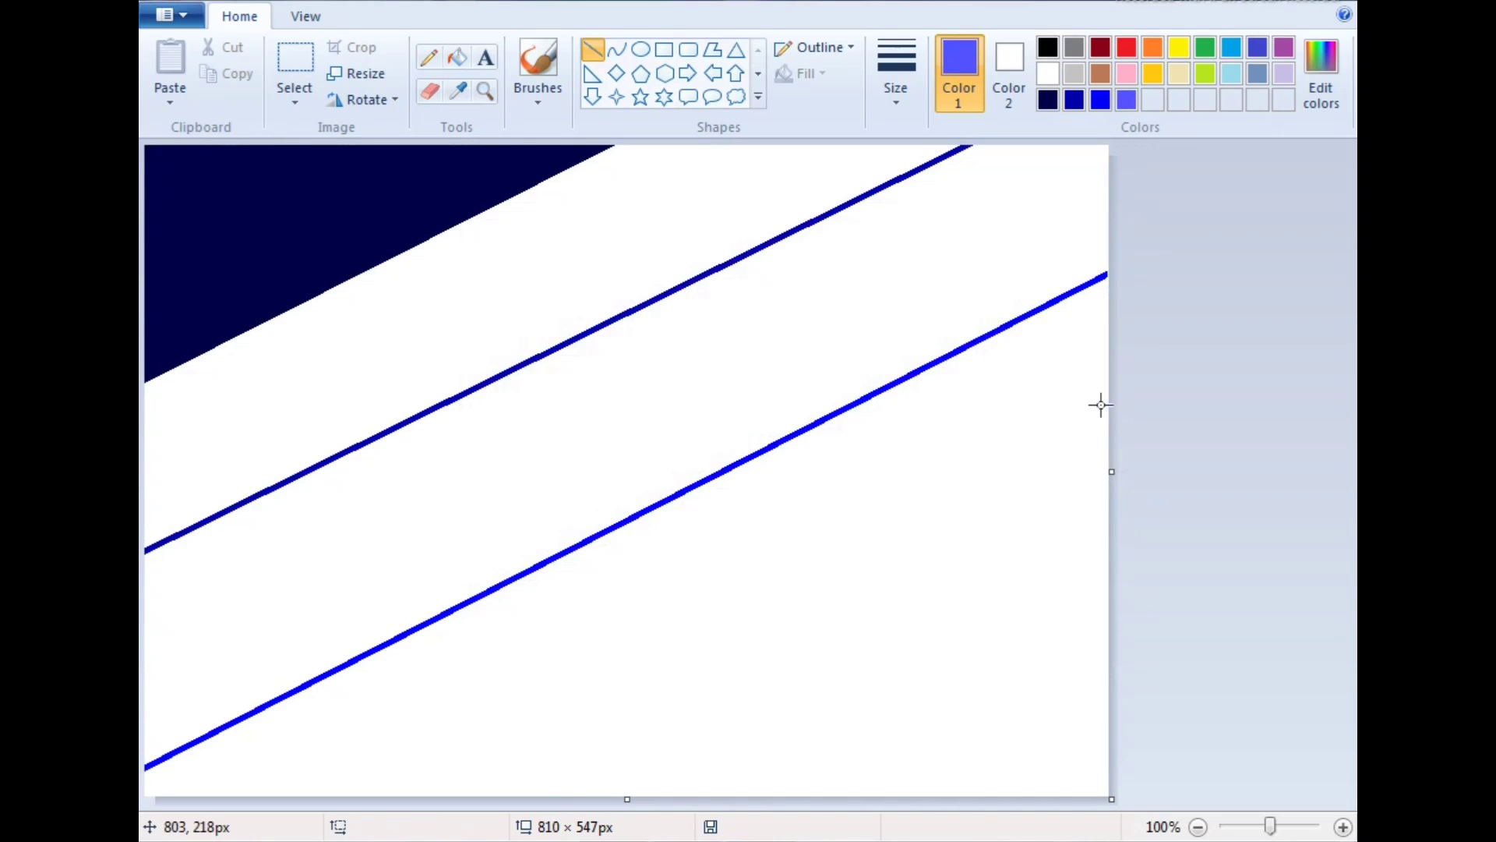
{"action": "left_click_drag", "start_coordinate": [1101, 404], "coordinate": [1145, 452]}
Mix a pale lavender blue and draw a short diagonal line with it across the bottom-right corner of the canvas
{"action": "left_click", "coordinate": [1320, 74]}
{"action": "left_click", "coordinate": [996, 300]}
{"action": "left_click", "coordinate": [525, 578]}
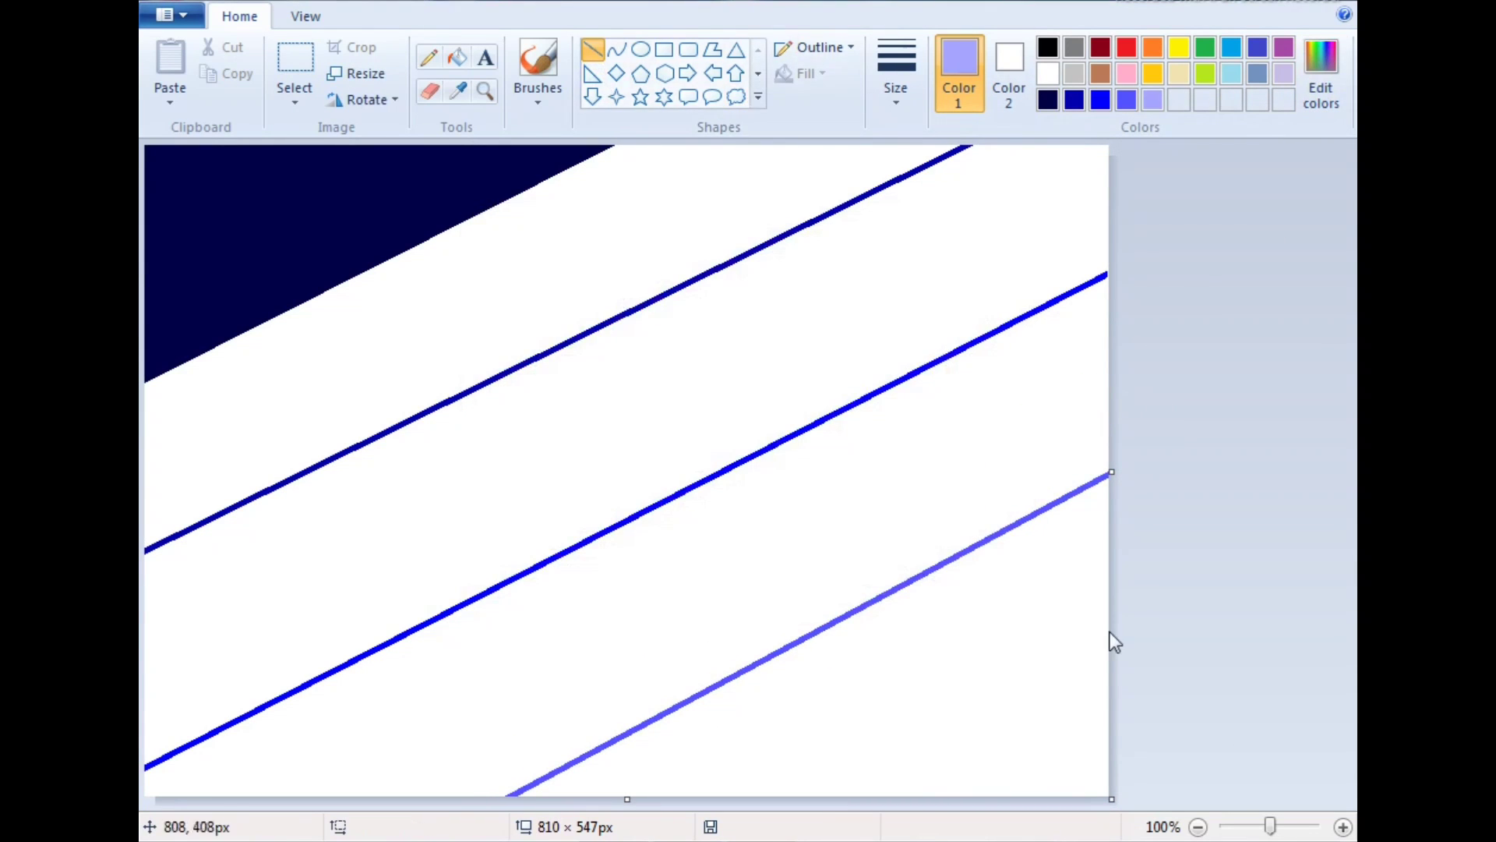
{"action": "left_click_drag", "start_coordinate": [1108, 626], "coordinate": [796, 824]}
Fill the white bands between the diagonal lines with their matching blues, from pale lavender at the bottom right to dark blue near the top
{"action": "left_click", "coordinate": [457, 57]}
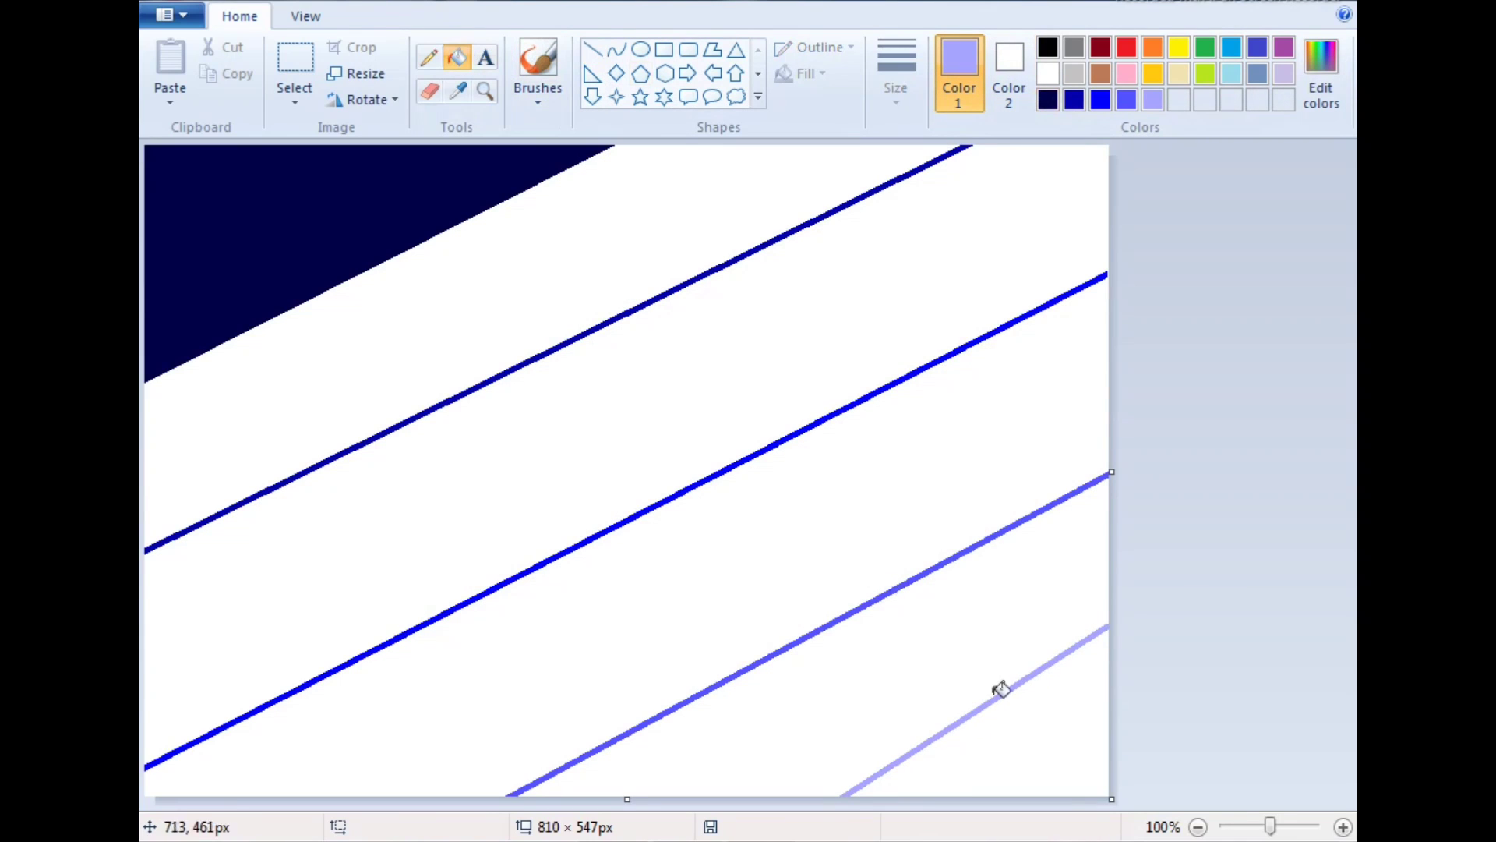
{"action": "left_click", "coordinate": [1005, 700]}
{"action": "left_click", "coordinate": [892, 569]}
{"action": "left_click", "coordinate": [898, 400]}
{"action": "left_click", "coordinate": [605, 208]}
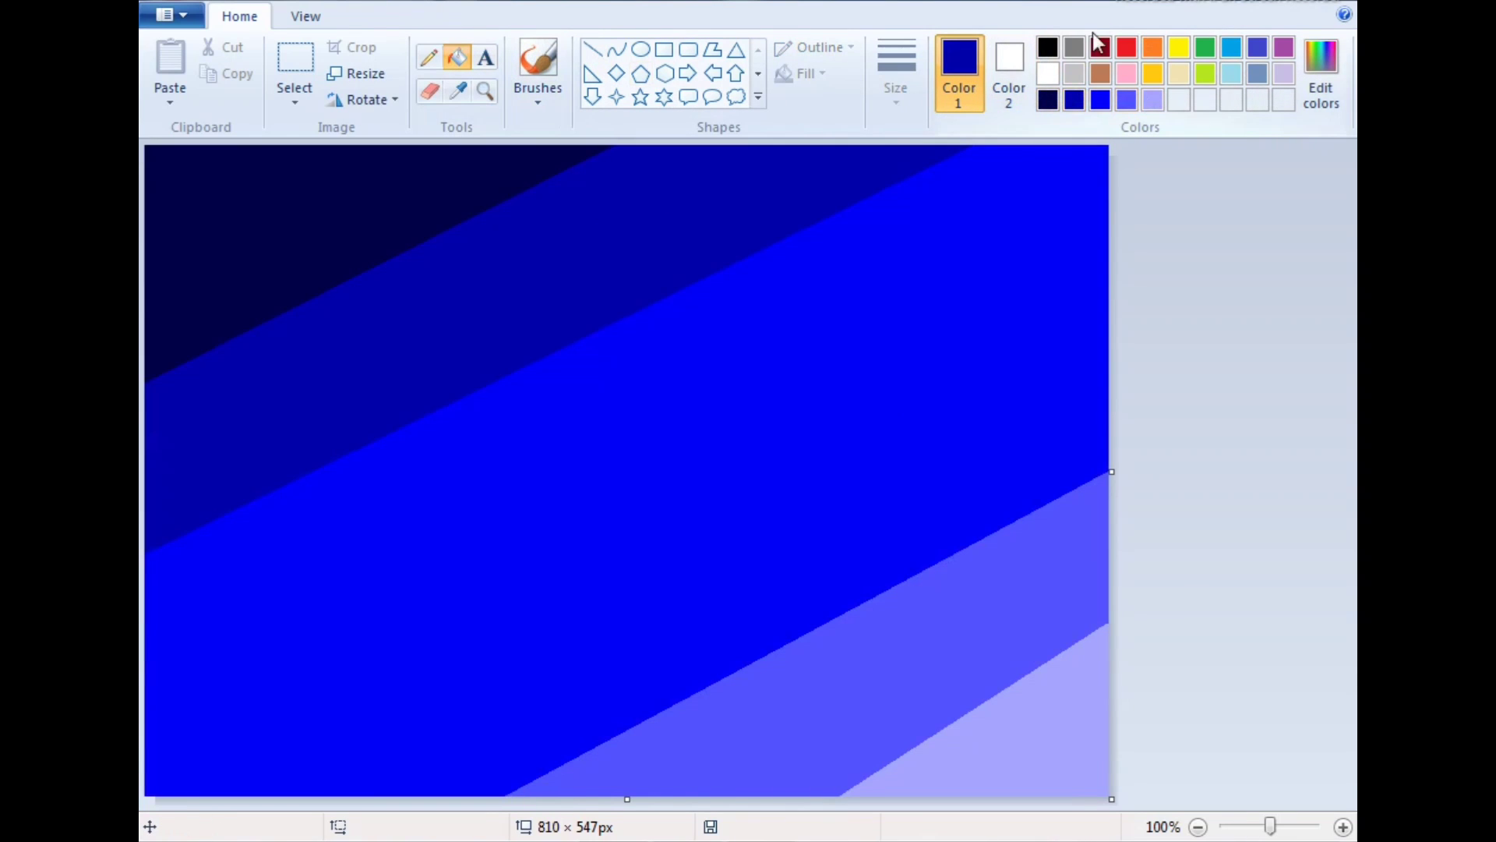
Undo the last fills, redraw the diagonal through the large blue area, and refill the bands with a medium blue band below the pure blue
{"action": "key", "text": "ctrl+z"}
{"action": "key", "text": "ctrl+z"}
{"action": "left_click", "coordinate": [592, 49]}
{"action": "left_click_drag", "start_coordinate": [1102, 275], "coordinate": [144, 769]}
{"action": "left_click", "coordinate": [458, 56]}
{"action": "left_click", "coordinate": [701, 335]}
{"action": "left_click", "coordinate": [545, 467]}
{"action": "left_click", "coordinate": [769, 534]}
{"action": "left_click", "coordinate": [356, 73]}
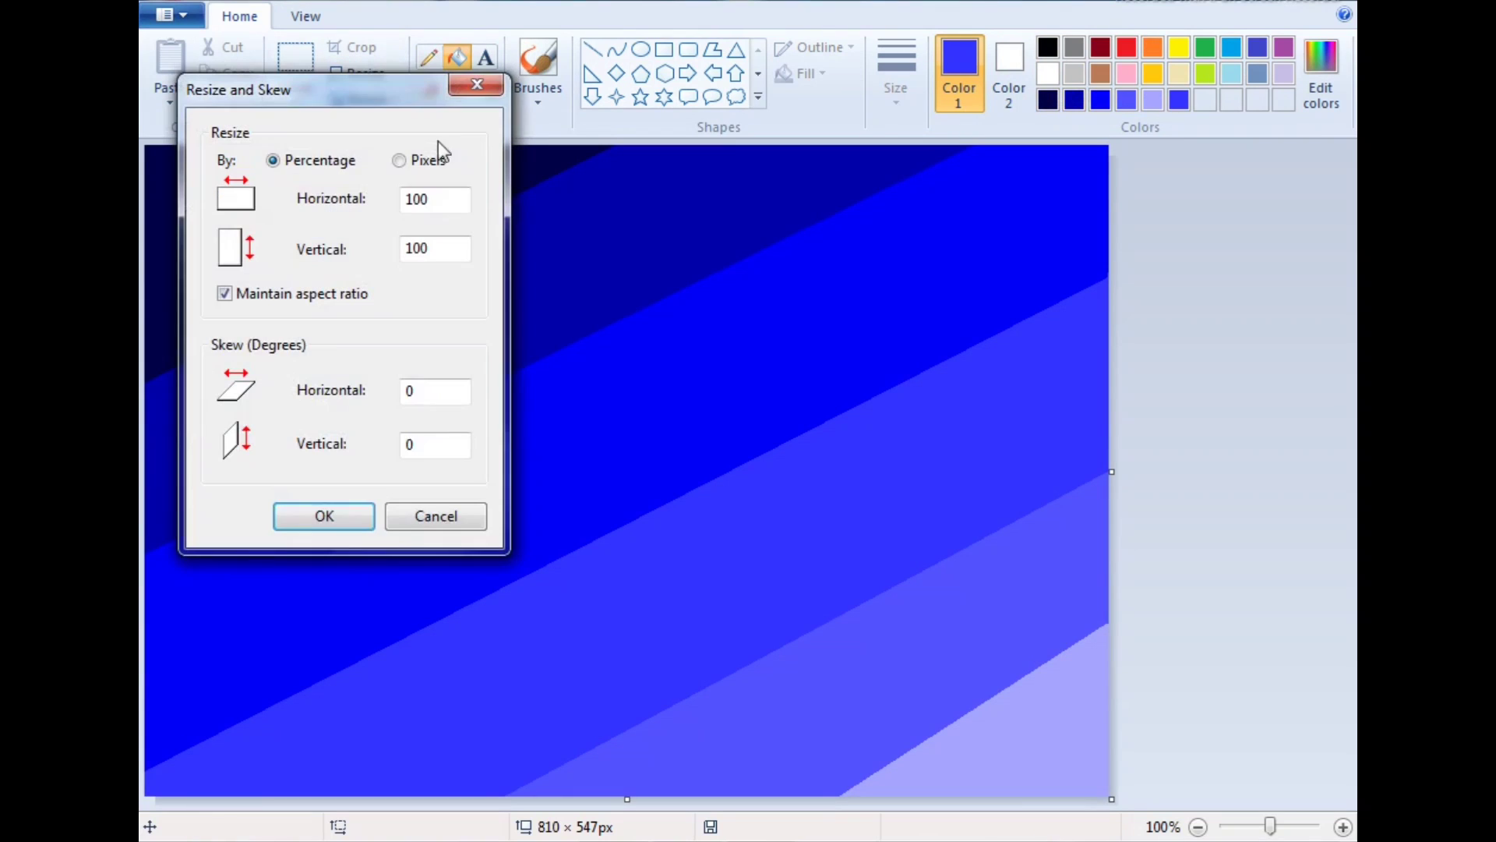
{"action": "left_click", "coordinate": [427, 160]}
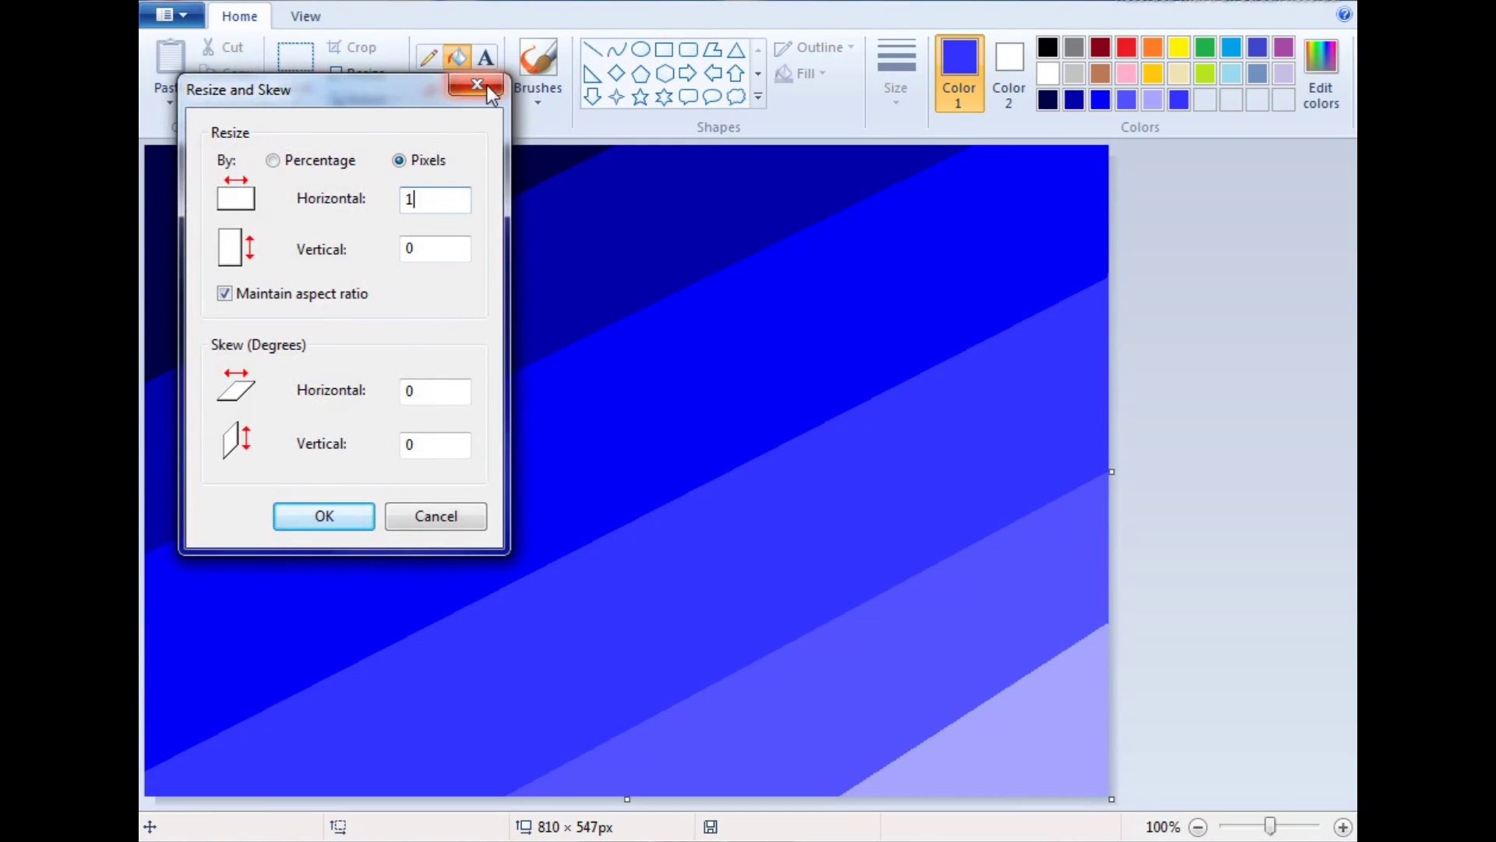
{"action": "left_click", "coordinate": [477, 84]}
Resize the image to 1 pixel wide without maintaining the aspect ratio, keeping the height at 547 pixels
{"action": "left_click", "coordinate": [357, 72]}
{"action": "left_click", "coordinate": [434, 161]}
{"action": "left_click", "coordinate": [277, 294]}
{"action": "right_click", "coordinate": [451, 204]}
{"action": "left_click", "coordinate": [517, 358]}
{"action": "key", "text": "ctrl+c"}
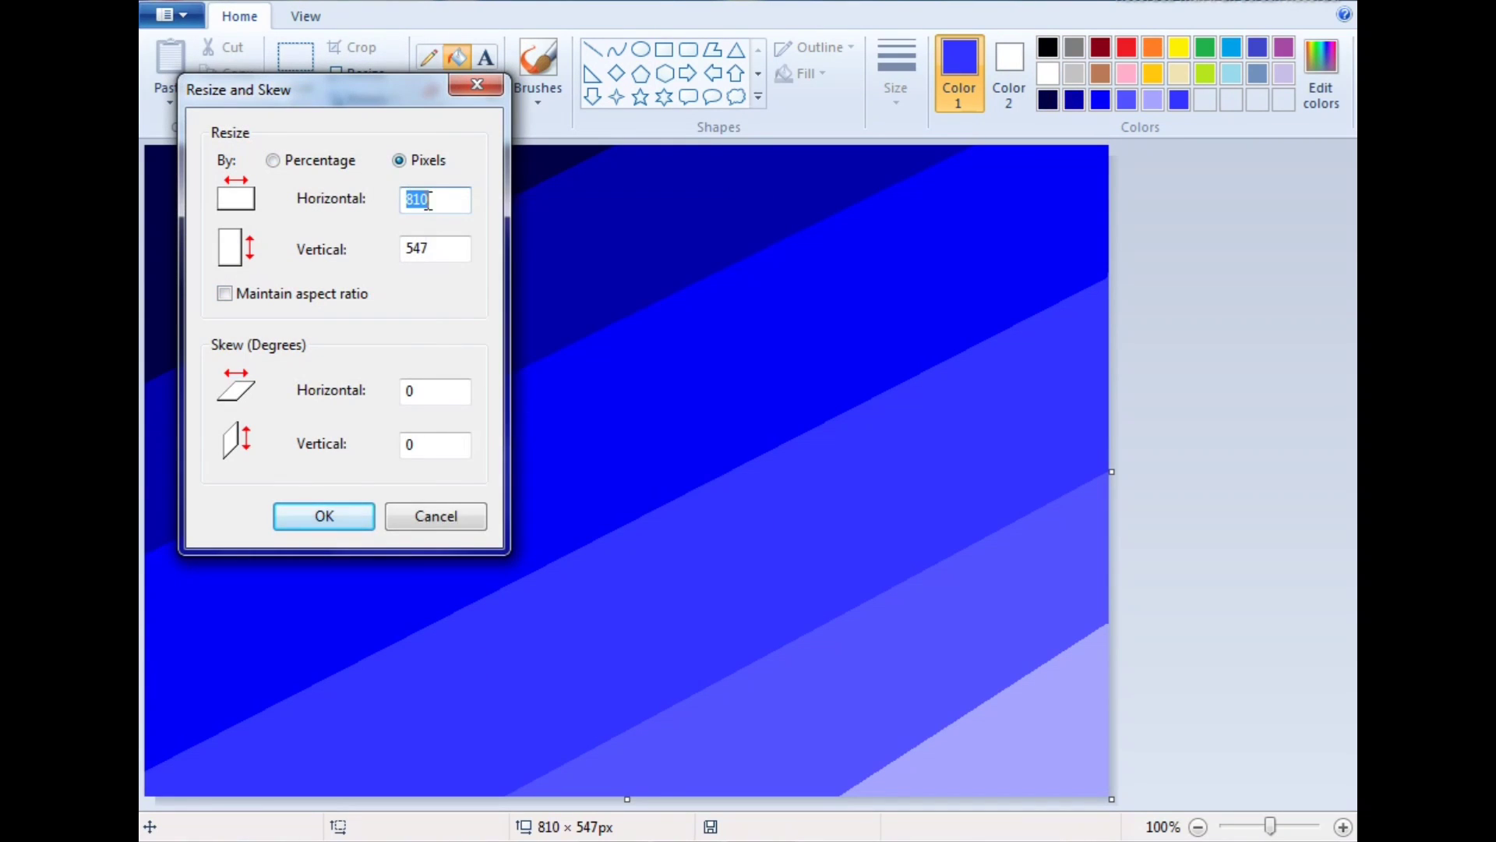
{"action": "right_click", "coordinate": [427, 201]}
{"action": "key", "text": "Delete"}
{"action": "key", "text": "Return"}
Stretch the image back to 810 pixels wide while keeping its height at 547 pixels to produce a smooth vertical gradient
{"action": "left_click", "coordinate": [356, 73]}
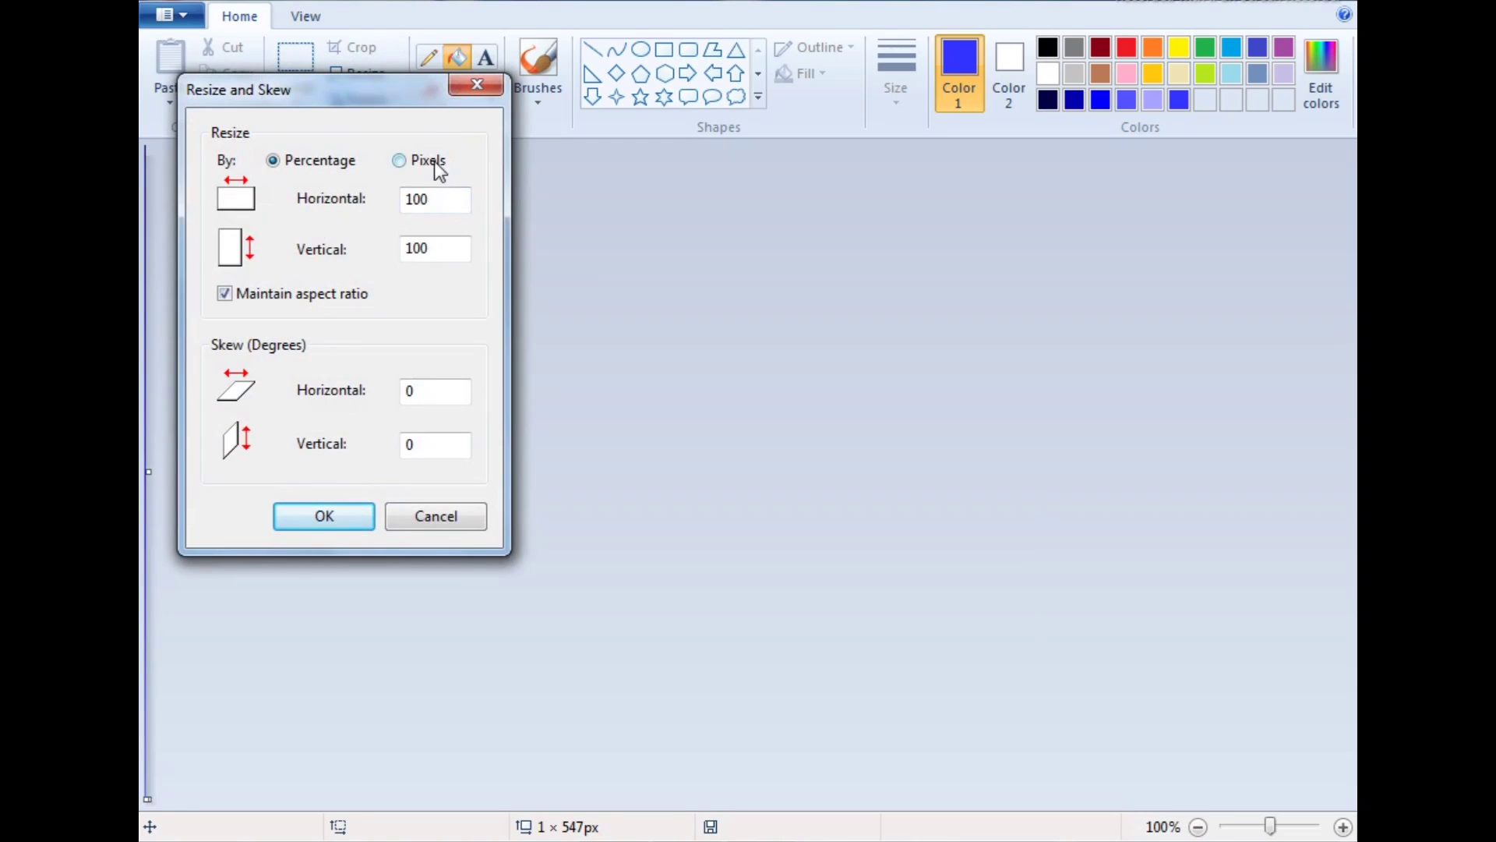
{"action": "right_click", "coordinate": [425, 207]}
{"action": "left_click", "coordinate": [468, 301]}
{"action": "left_click", "coordinate": [301, 525]}
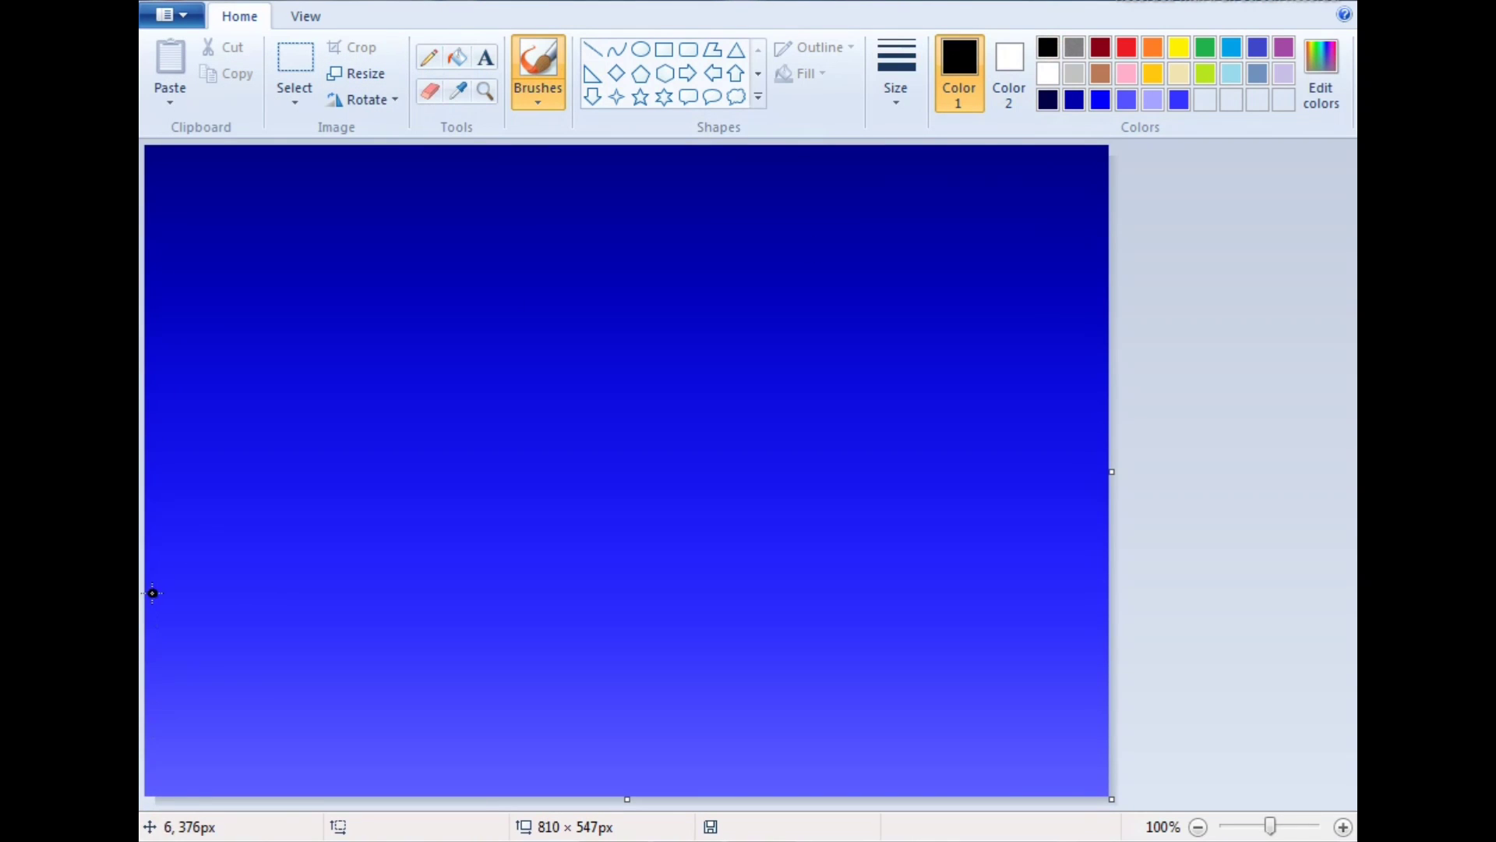
Brush a jagged black shoreline from the lower left edge down to the bottom centre, and draw a black horizon line from it to the right edge
{"action": "mouse_move", "coordinate": [153, 593]}
{"action": "left_mouse_down"}
{"action": "mouse_move", "coordinate": [425, 717]}
{"action": "mouse_move", "coordinate": [669, 793]}
{"action": "left_mouse_up"}
{"action": "left_click", "coordinate": [657, 775]}
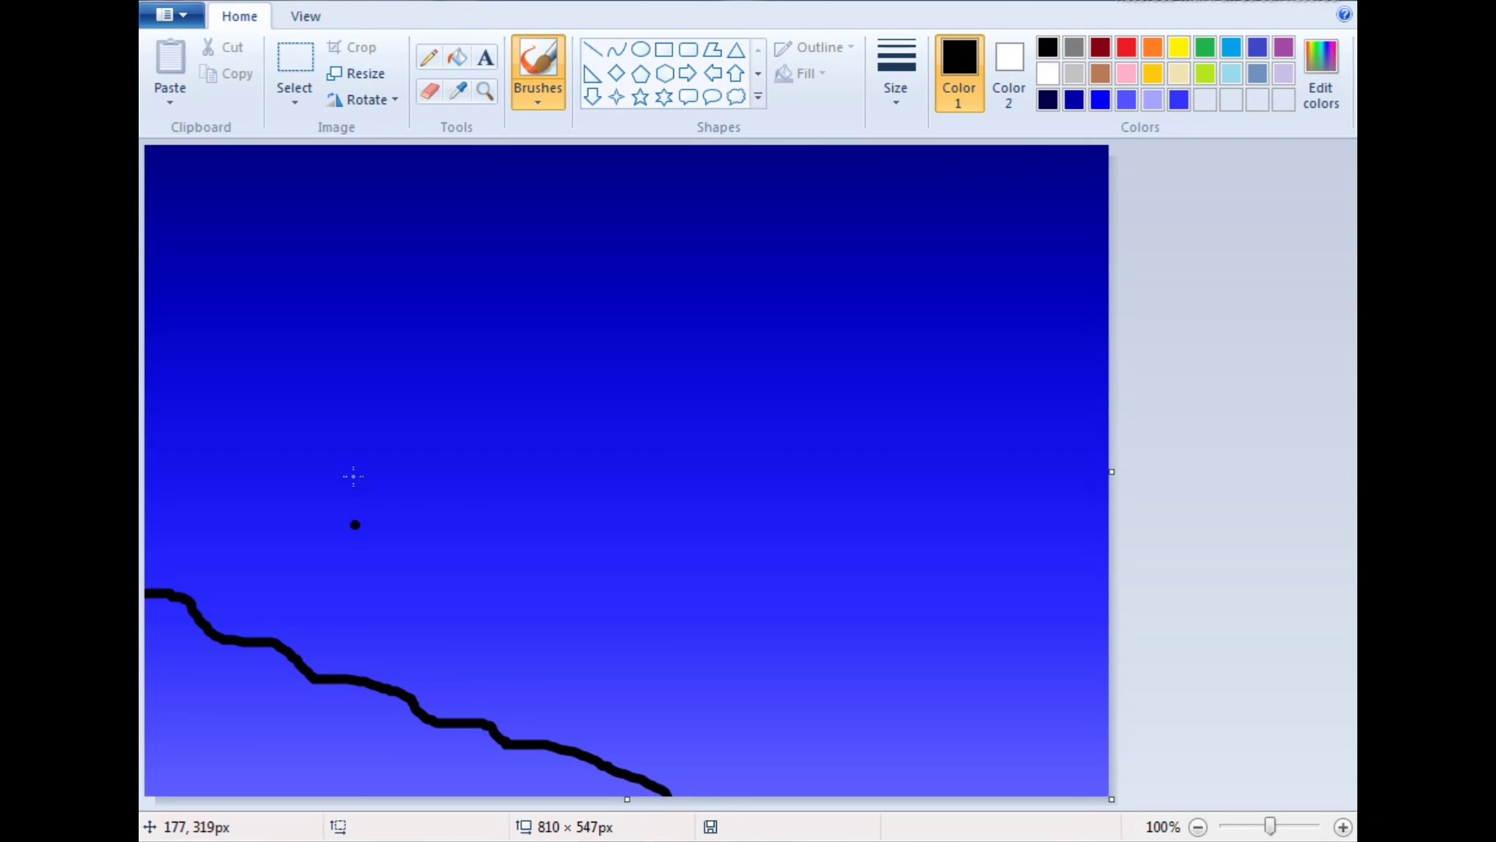
{"action": "left_click", "coordinate": [592, 53]}
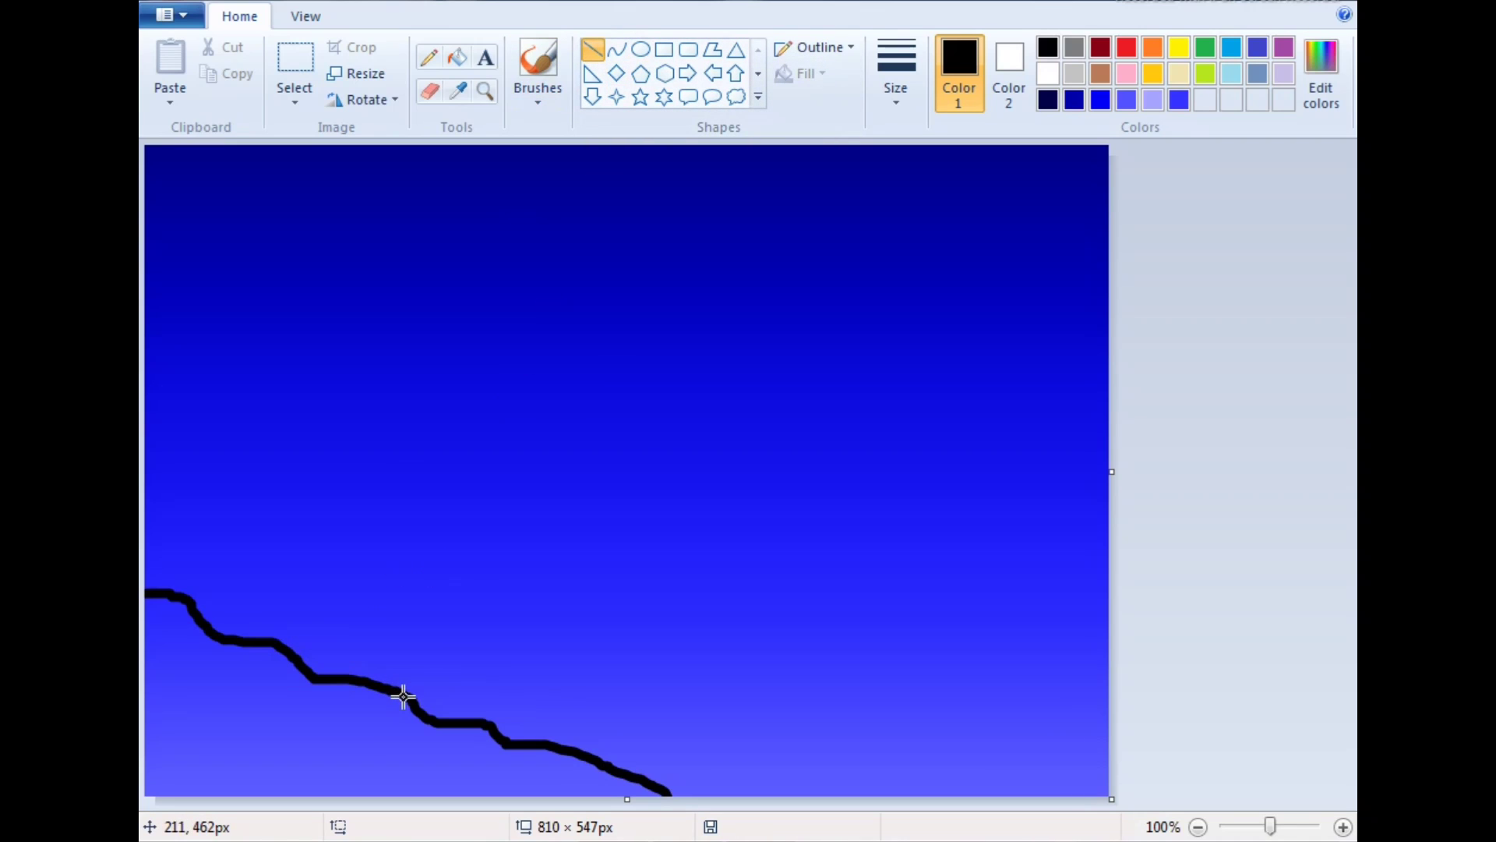
{"action": "mouse_move", "coordinate": [409, 696]}
{"action": "left_mouse_down"}
{"action": "mouse_move", "coordinate": [1129, 692]}
{"action": "mouse_move", "coordinate": [1019, 698]}
{"action": "mouse_move", "coordinate": [1287, 679]}
{"action": "left_mouse_up"}
{"action": "left_click", "coordinate": [1262, 574]}
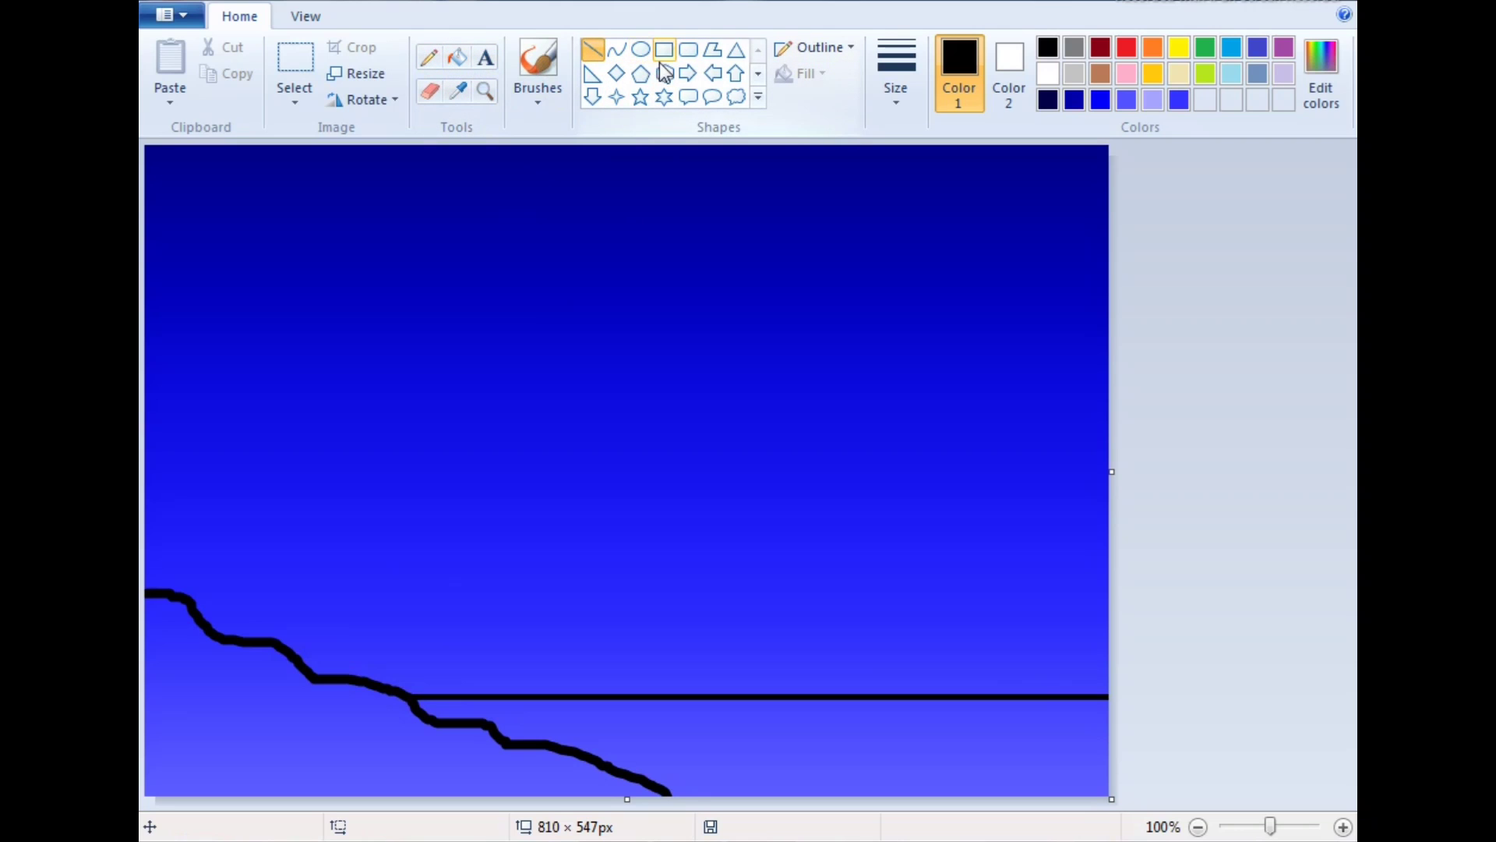
Draw an unfilled black triangle about 185 × 75 px standing on the horizon line where it meets the shoreline
{"action": "left_click", "coordinate": [762, 95]}
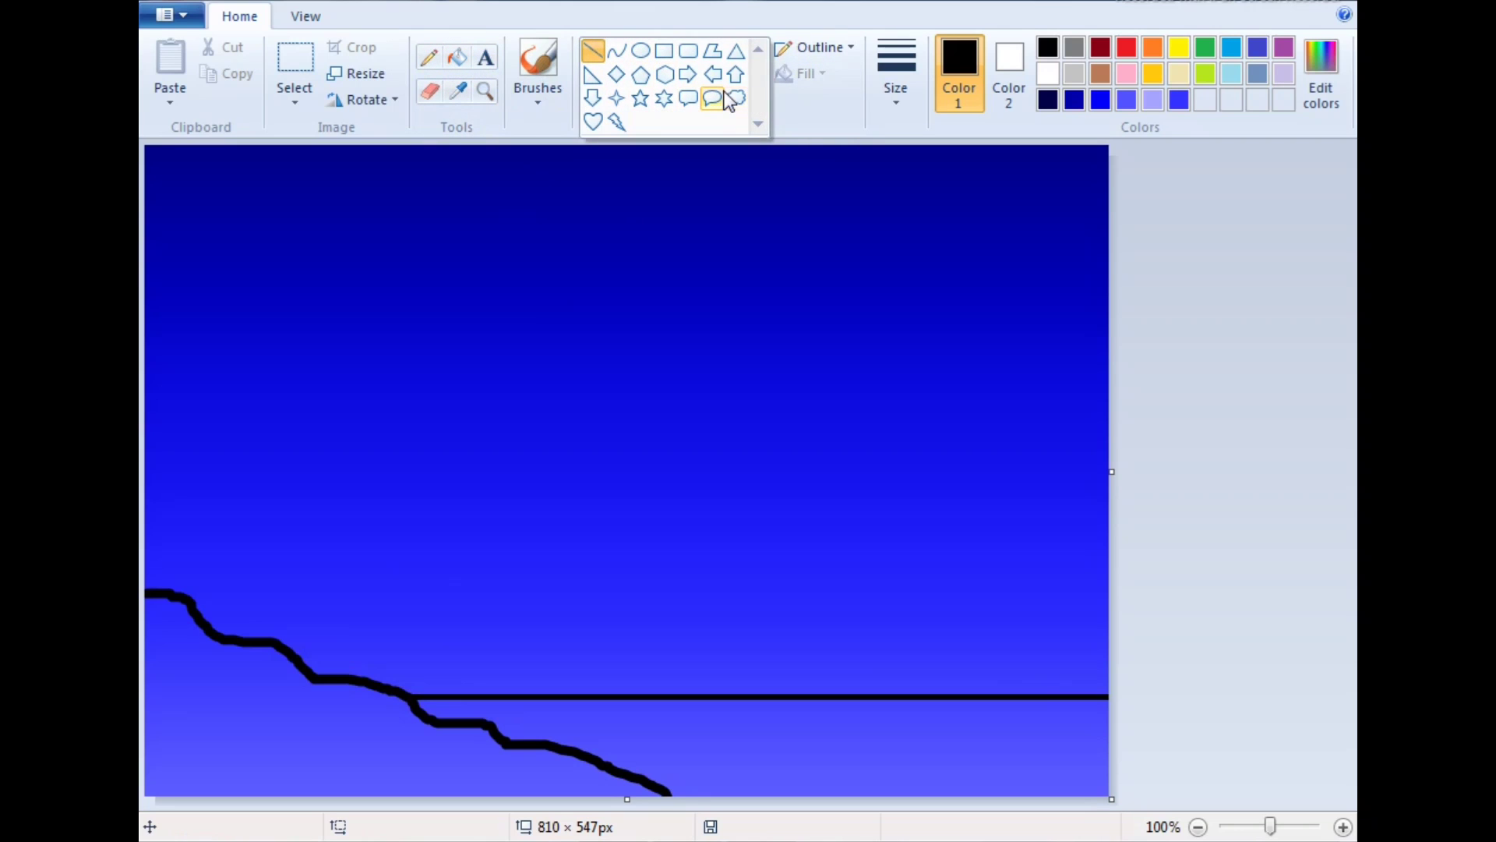
{"action": "left_click", "coordinate": [740, 55]}
{"action": "left_click", "coordinate": [803, 73]}
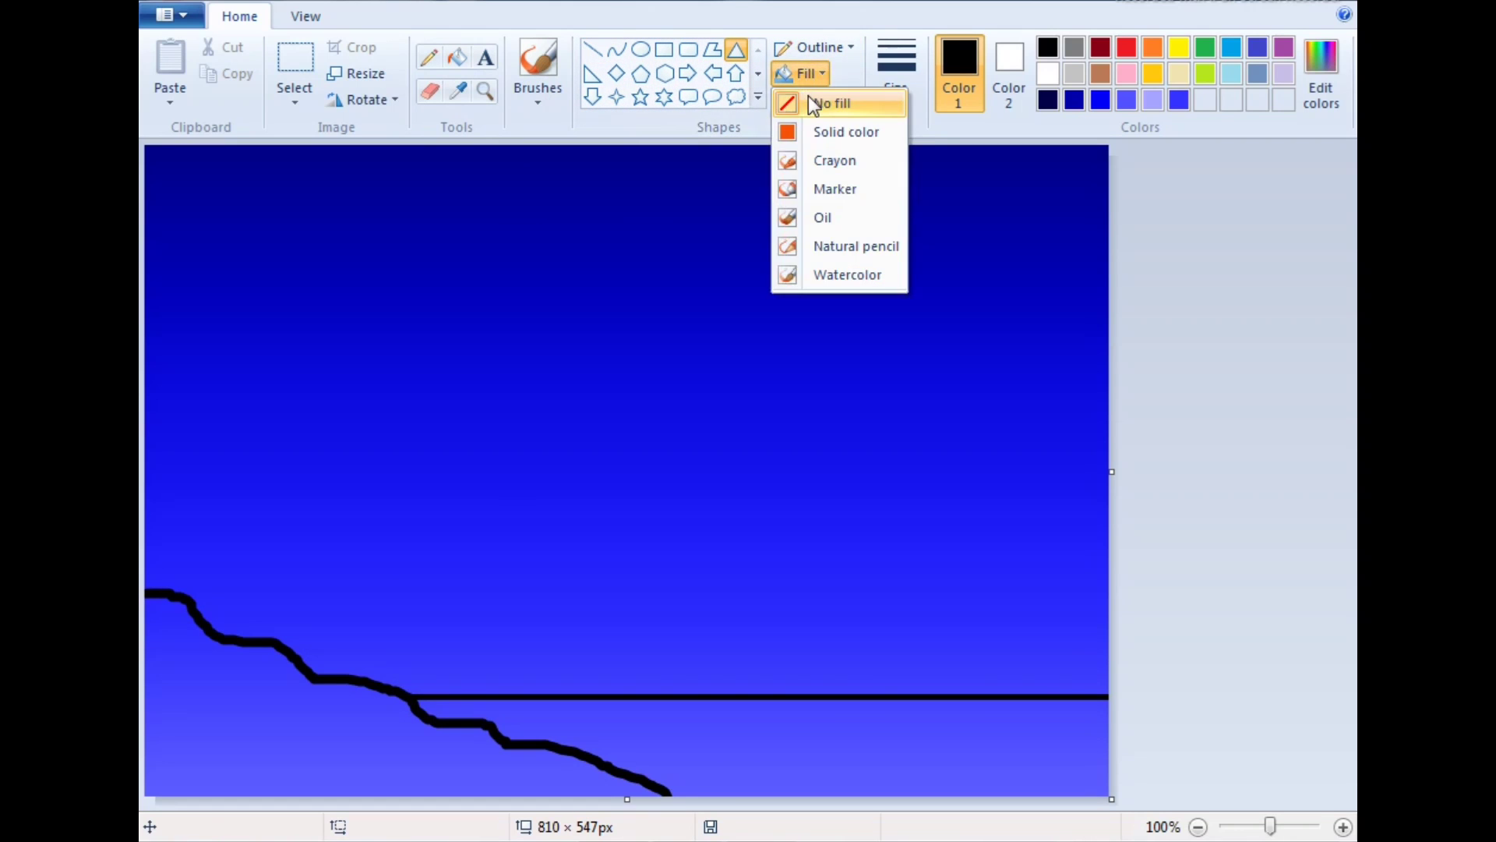
{"action": "left_click", "coordinate": [814, 104]}
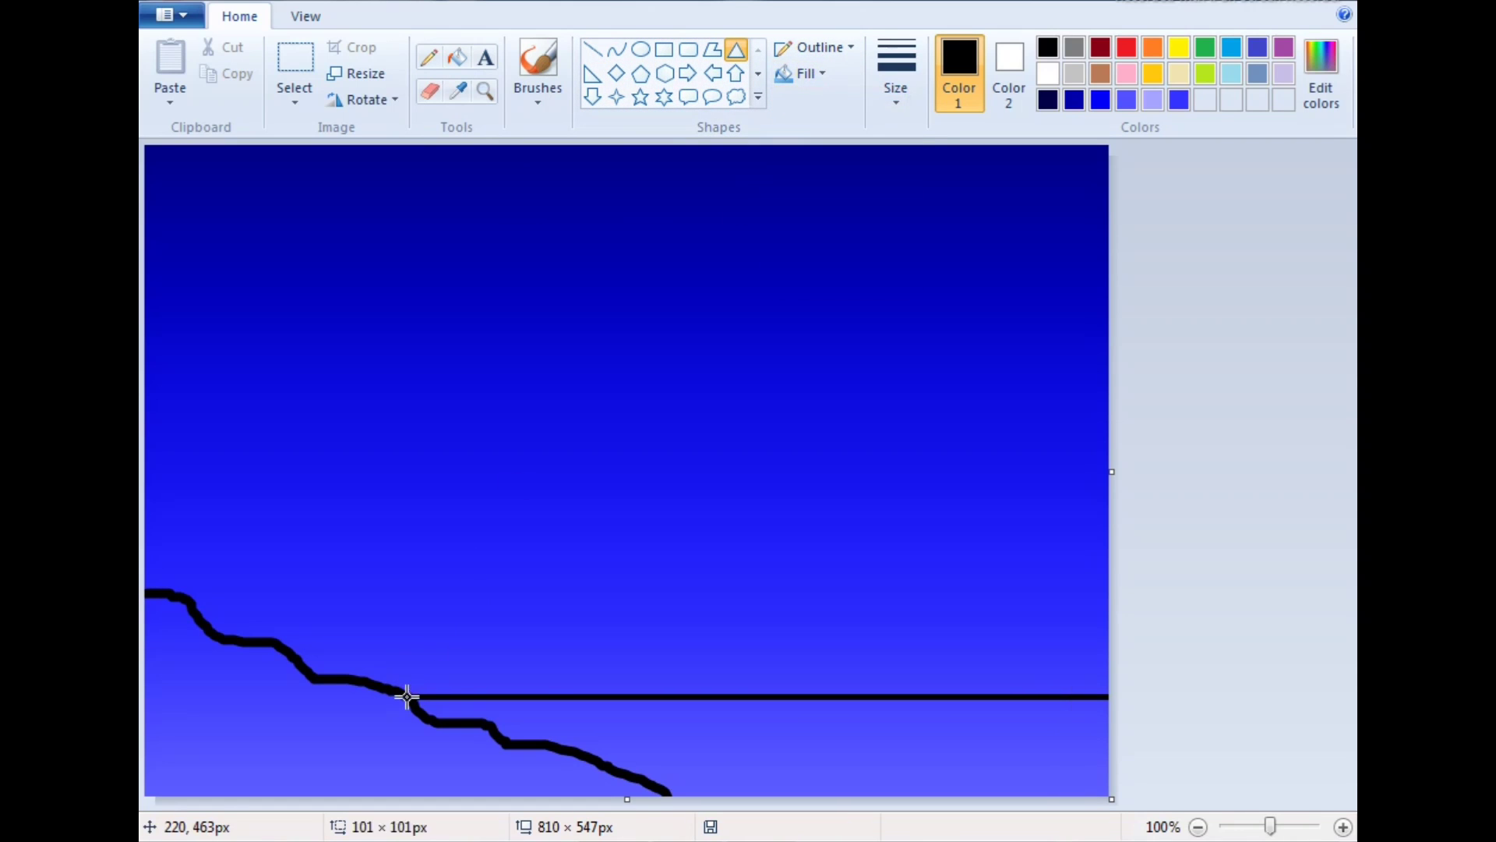
{"action": "left_click_drag", "start_coordinate": [407, 696], "coordinate": [626, 608]}
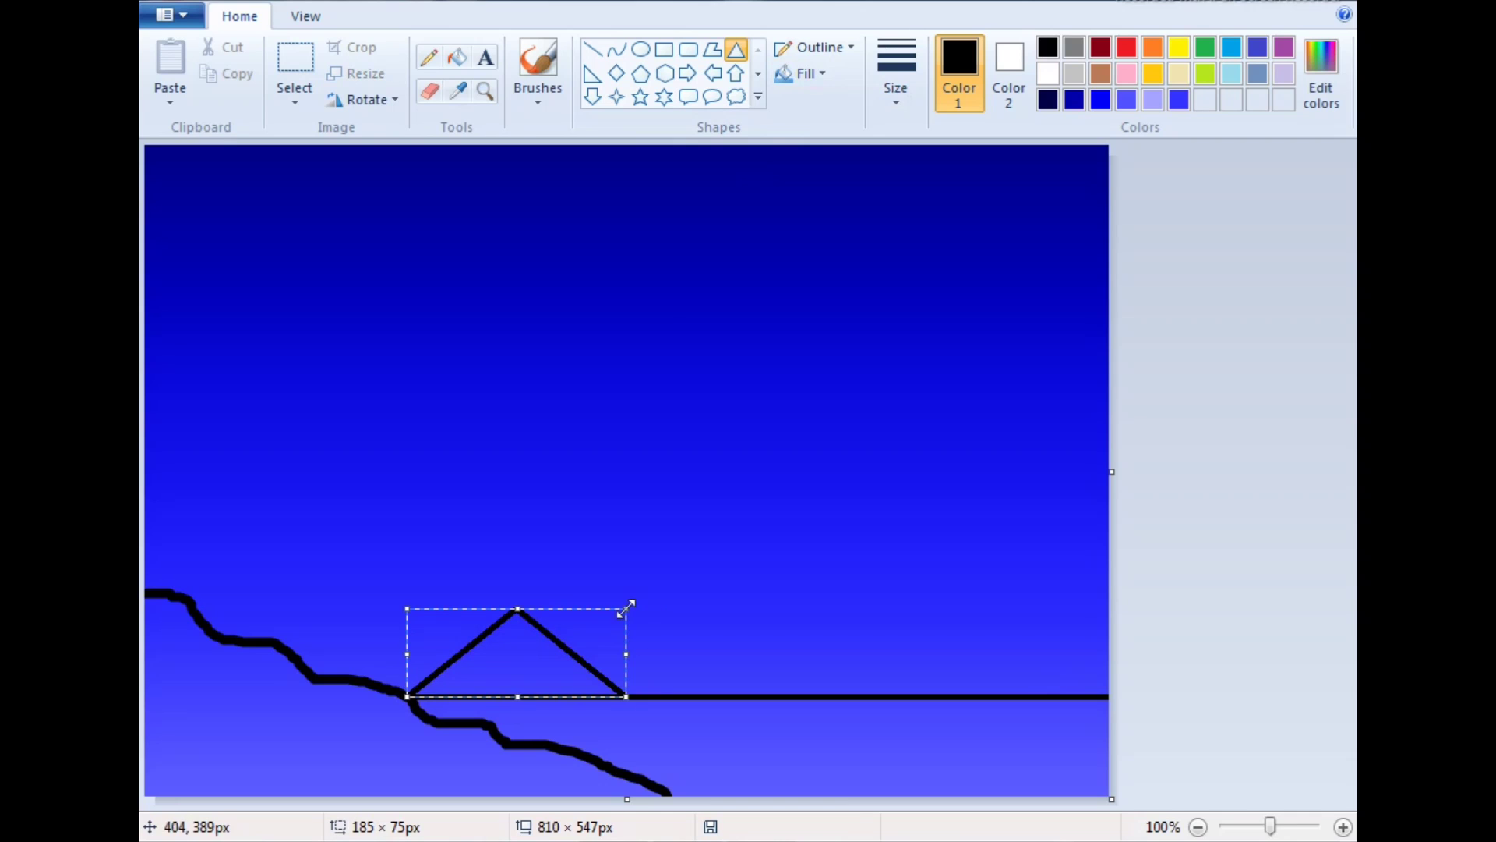
Set Color 2 to black, nudge the triangle slightly to the right, and give it a solid color fill
{"action": "left_click", "coordinate": [996, 70]}
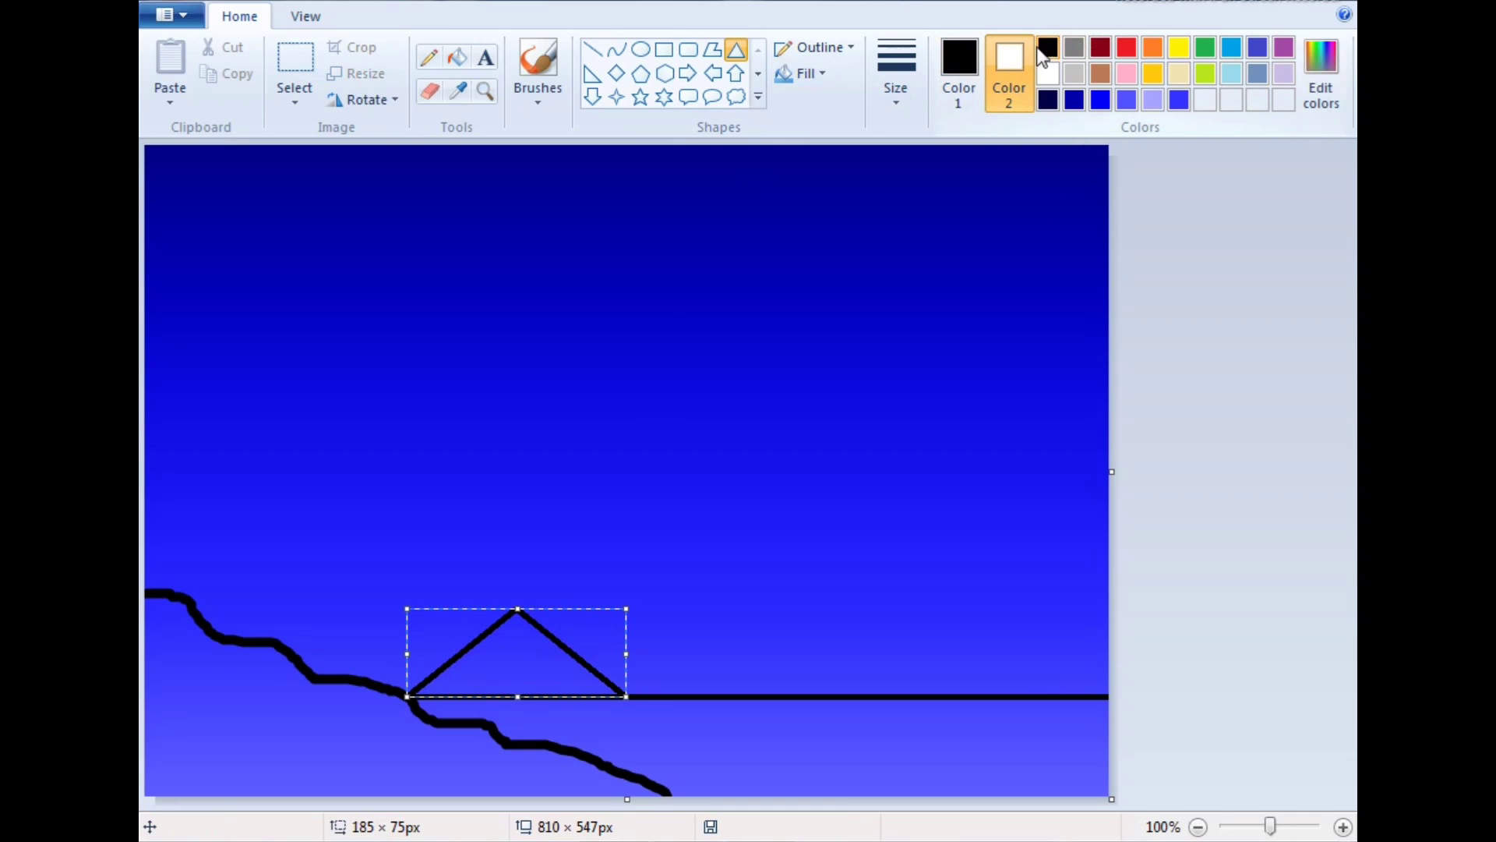
{"action": "left_click", "coordinate": [1048, 56]}
{"action": "left_click", "coordinate": [970, 56]}
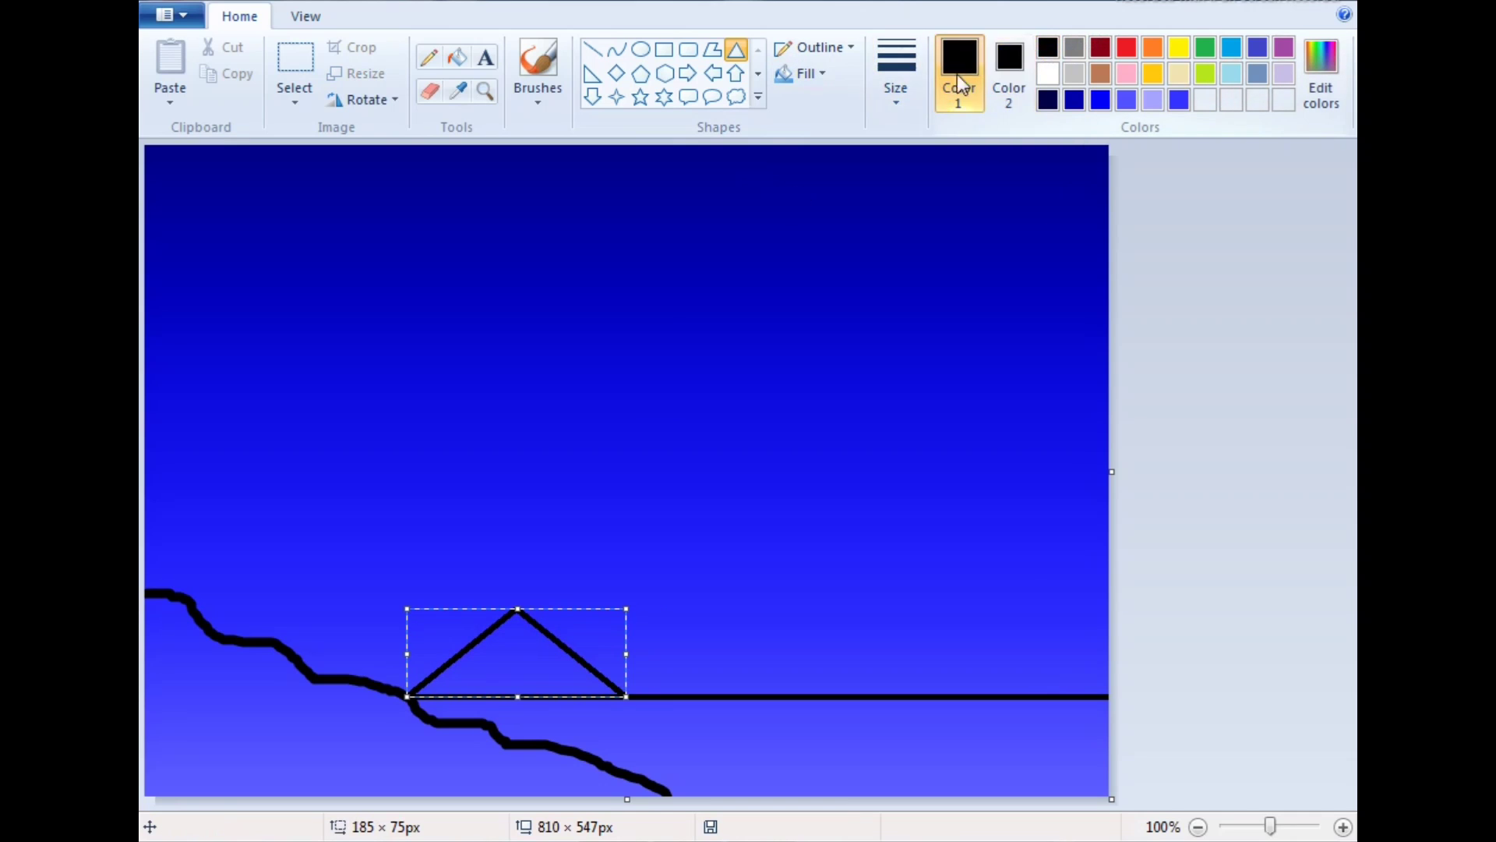
{"action": "mouse_move", "coordinate": [540, 651]}
{"action": "left_mouse_down"}
{"action": "mouse_move", "coordinate": [748, 517]}
{"action": "mouse_move", "coordinate": [755, 411]}
{"action": "mouse_move", "coordinate": [564, 600]}
{"action": "mouse_move", "coordinate": [549, 649]}
{"action": "left_mouse_up"}
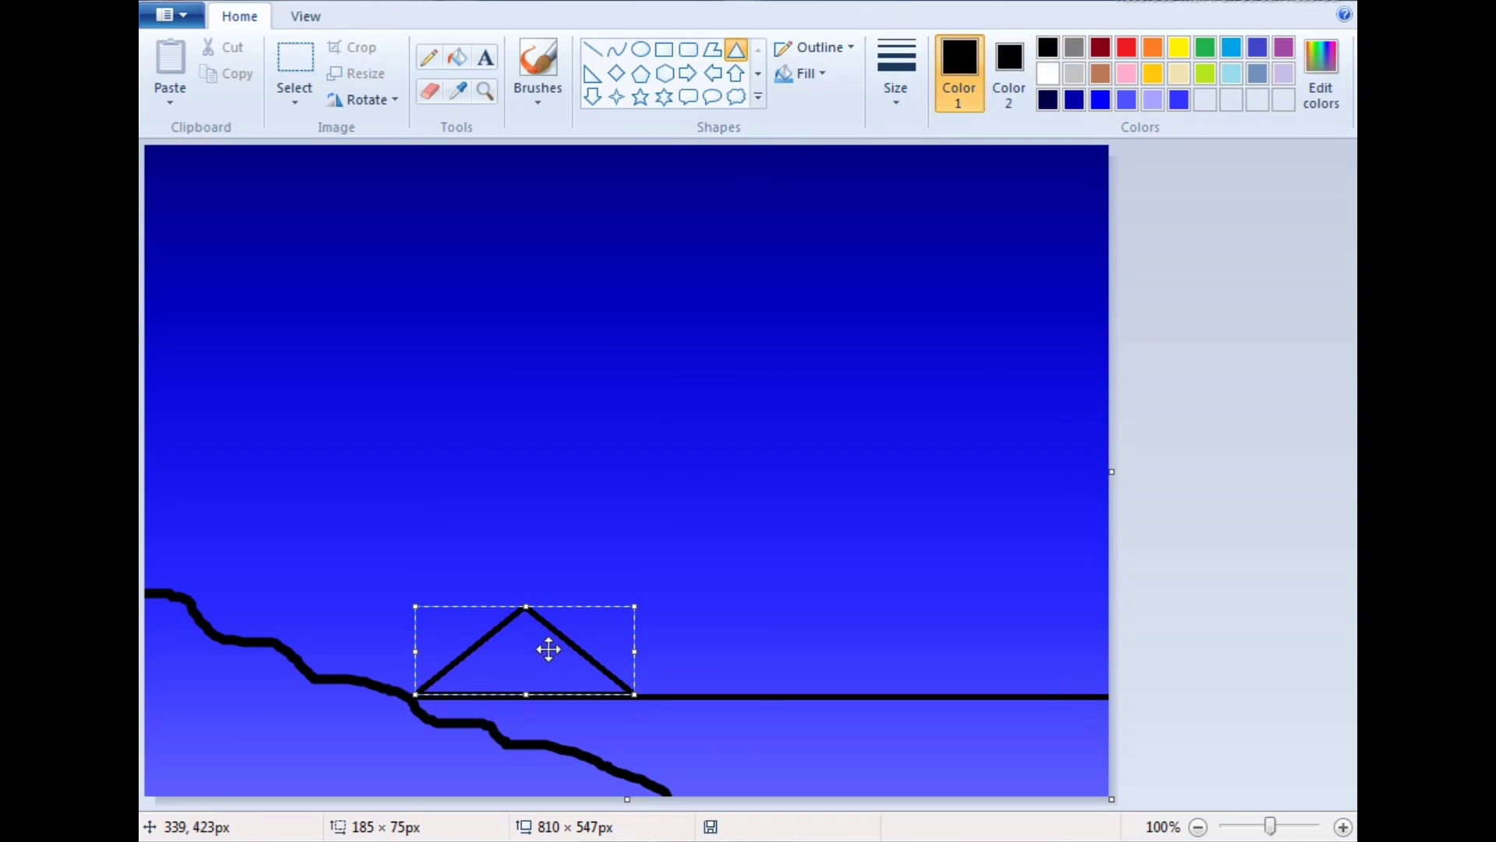
{"action": "left_click", "coordinate": [825, 75]}
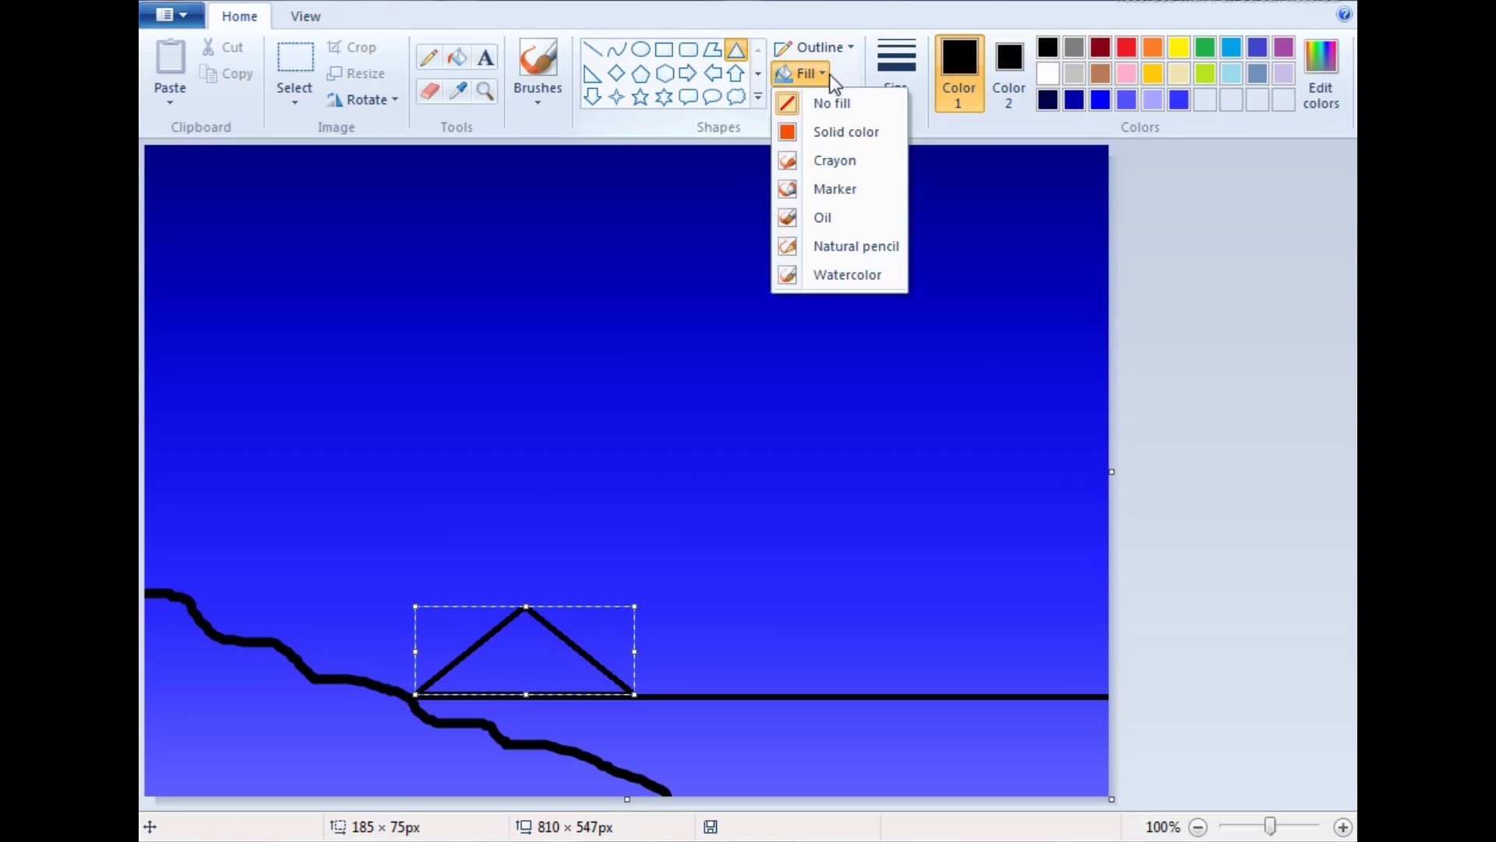
{"action": "left_click", "coordinate": [824, 126]}
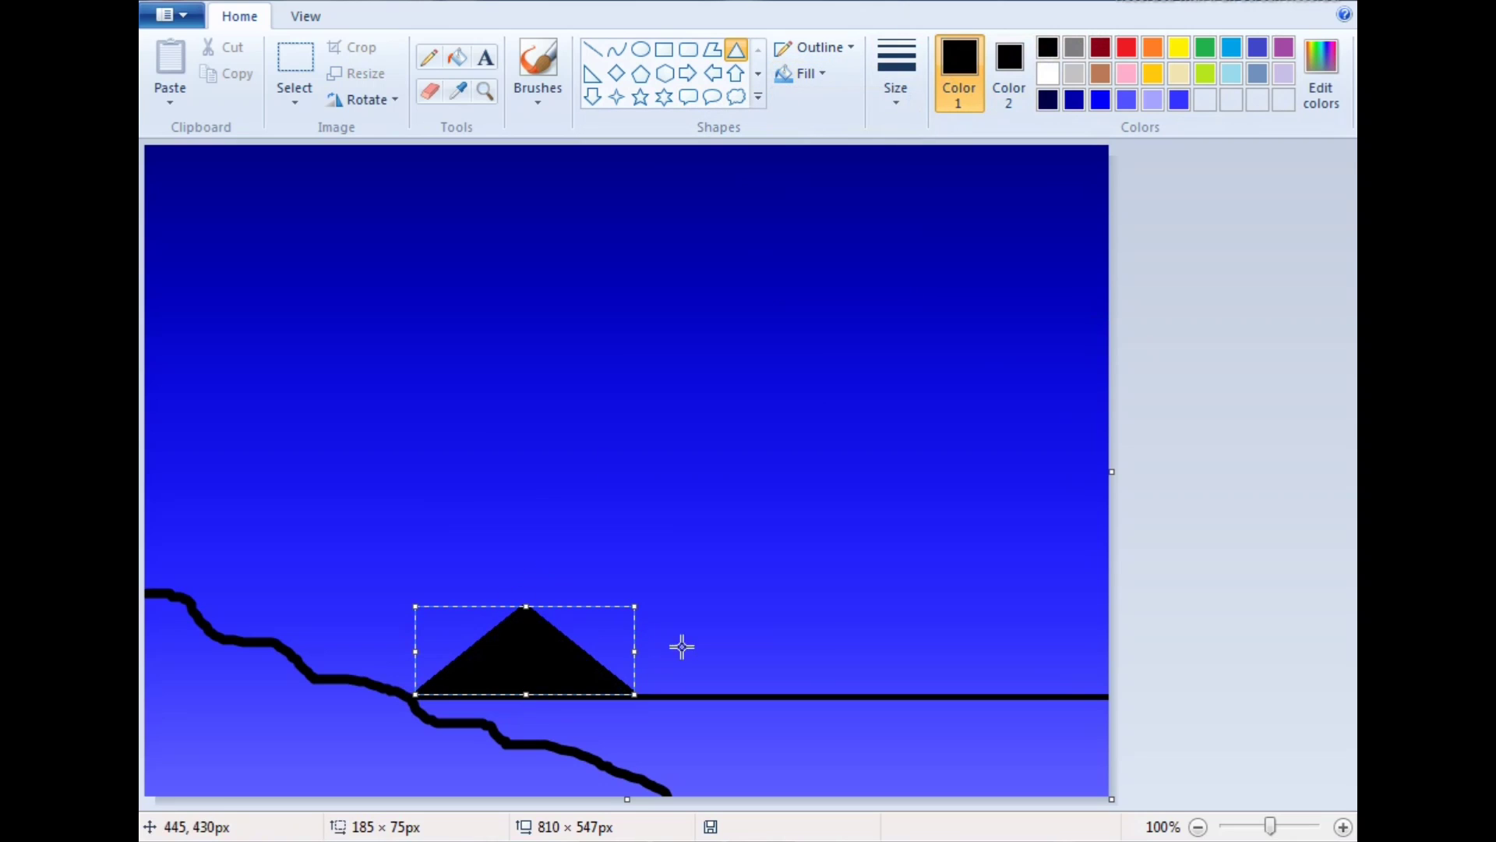
Undo the filled triangle and replace it with a solid black one about 317 × 100 px overlapping the shoreline, widened slightly to the right
{"action": "left_click_drag", "start_coordinate": [635, 630], "coordinate": [639, 633]}
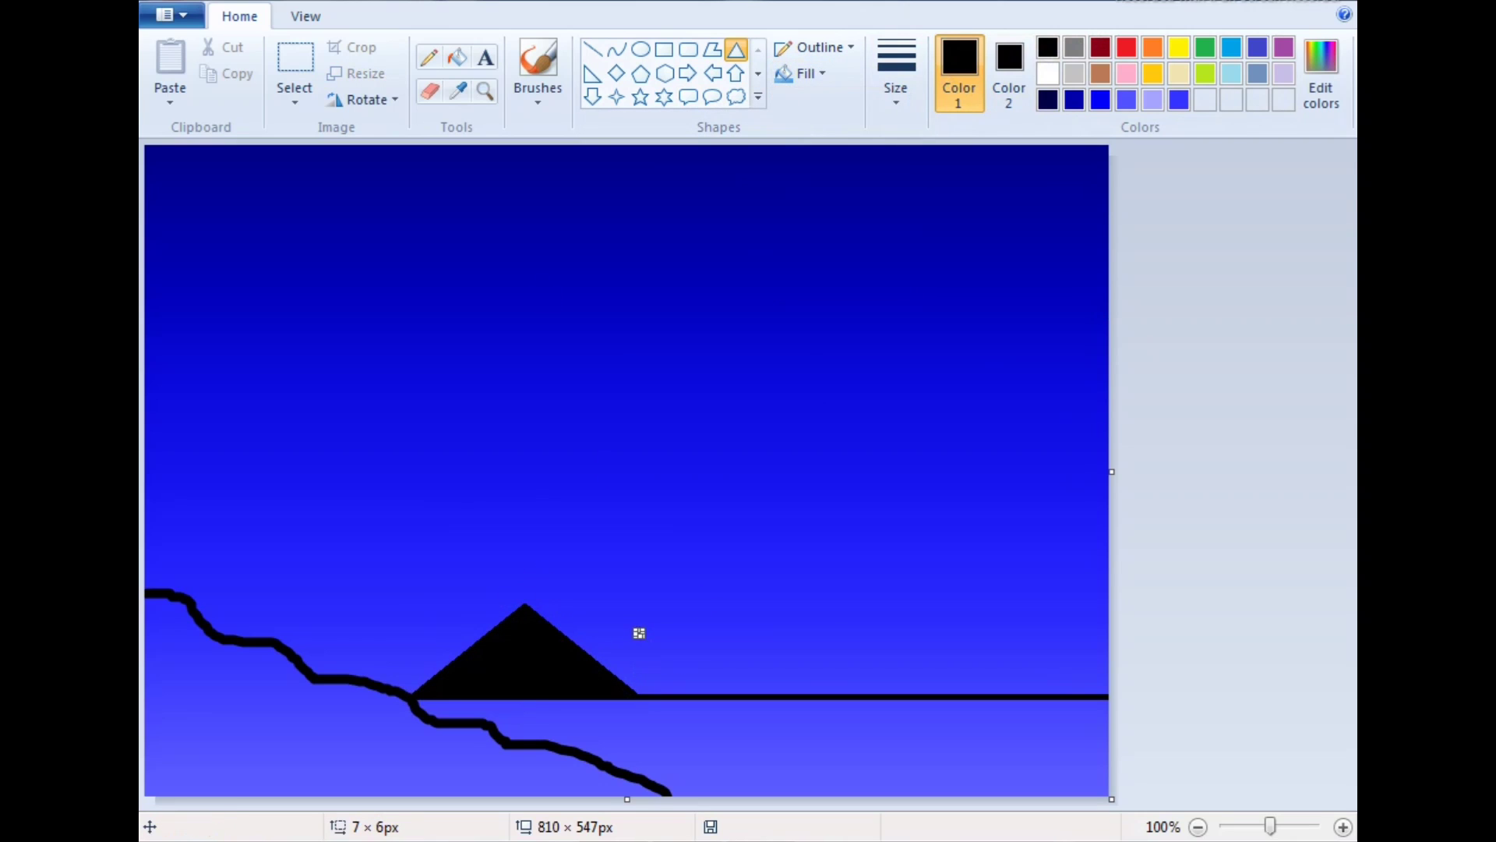
{"action": "key", "text": "ctrl+z"}
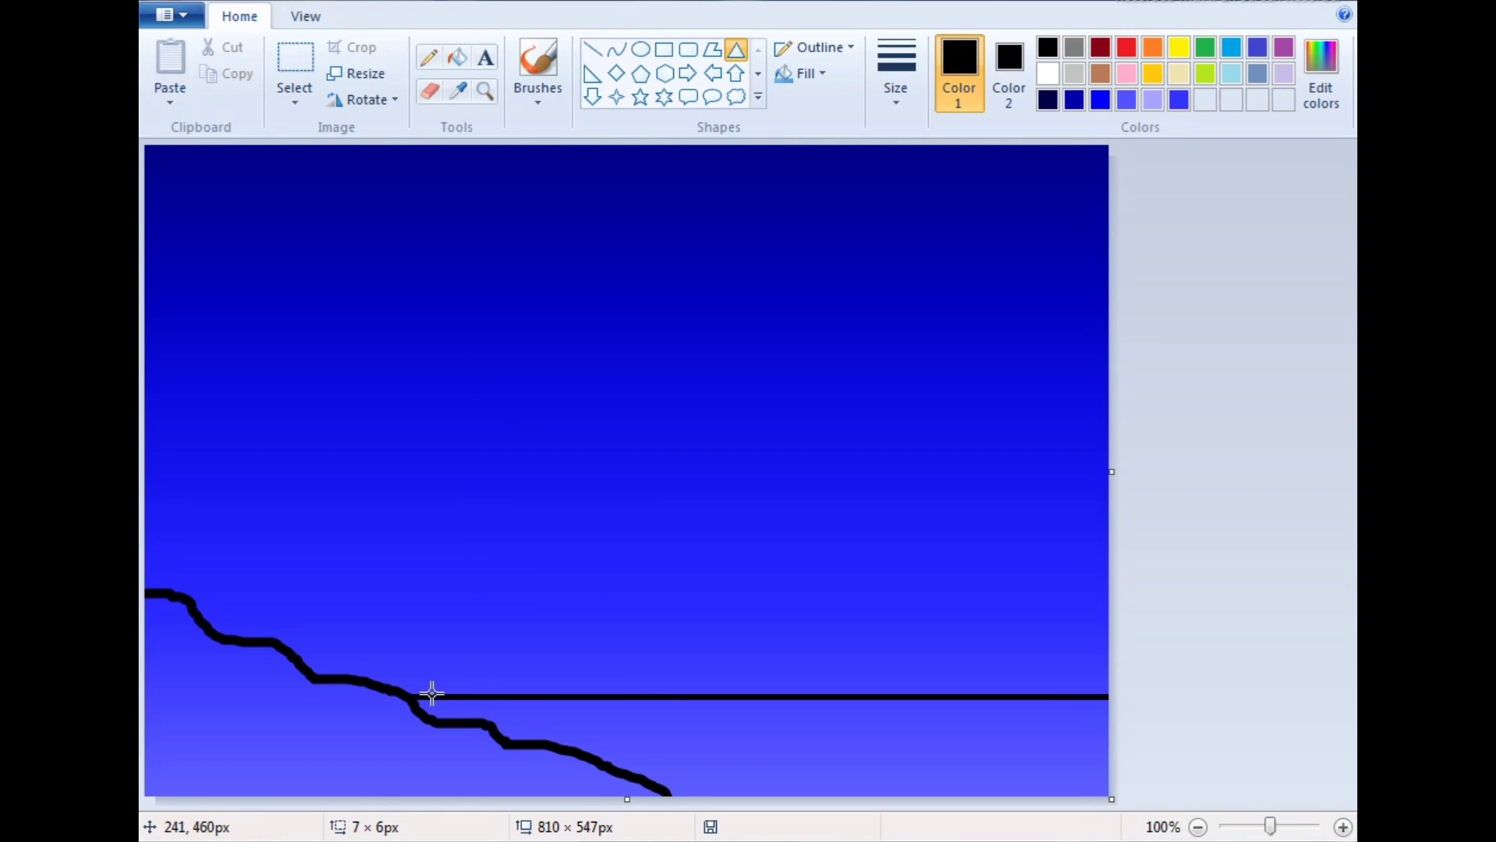
{"action": "left_click_drag", "start_coordinate": [432, 692], "coordinate": [808, 576]}
{"action": "left_click_drag", "start_coordinate": [582, 631], "coordinate": [502, 627]}
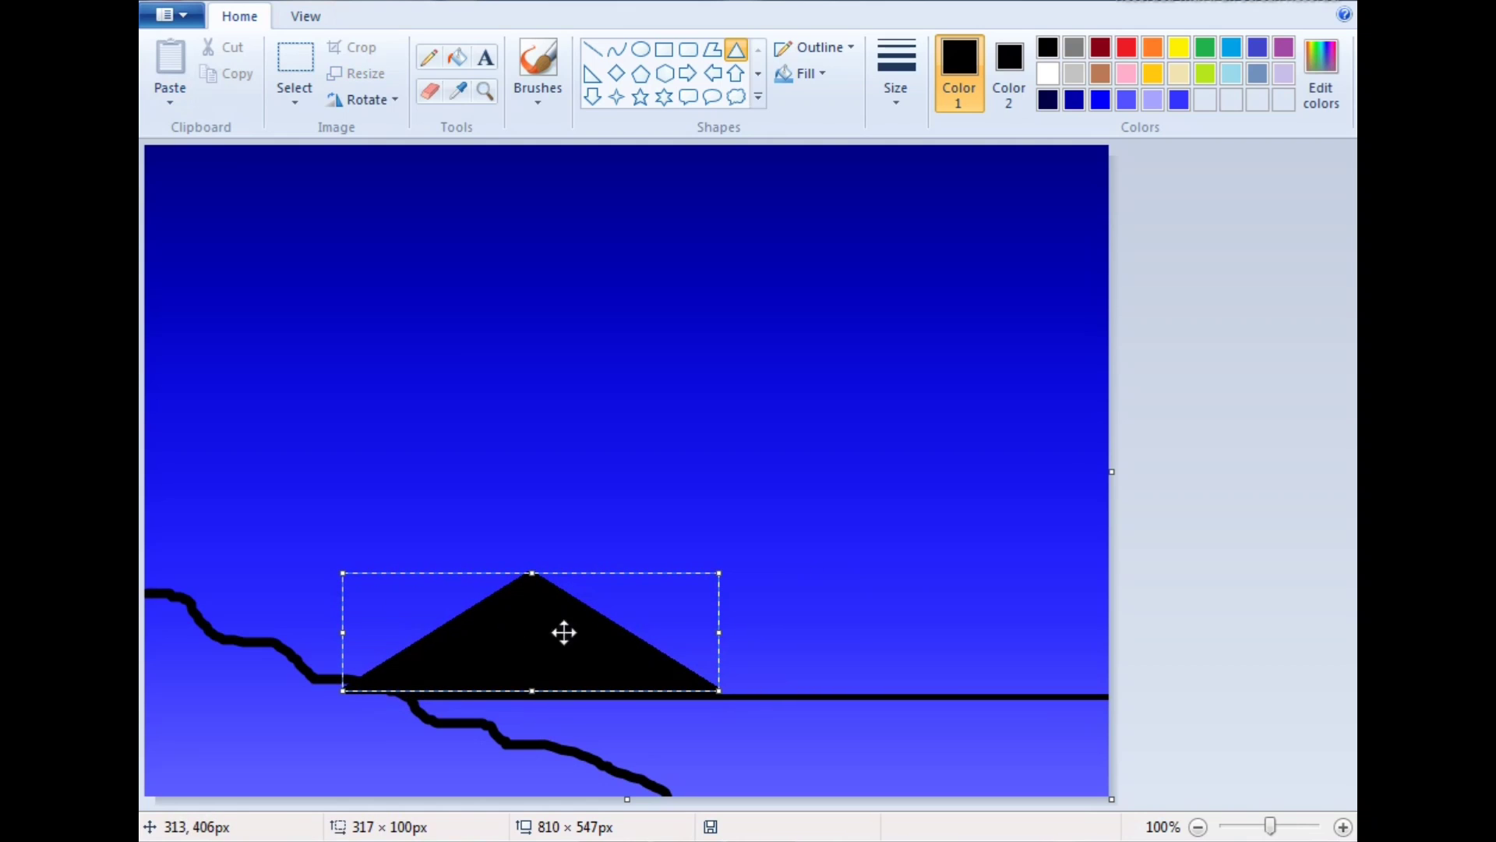
{"action": "left_click_drag", "start_coordinate": [718, 628], "coordinate": [733, 628]}
{"action": "left_click", "coordinate": [881, 634]}
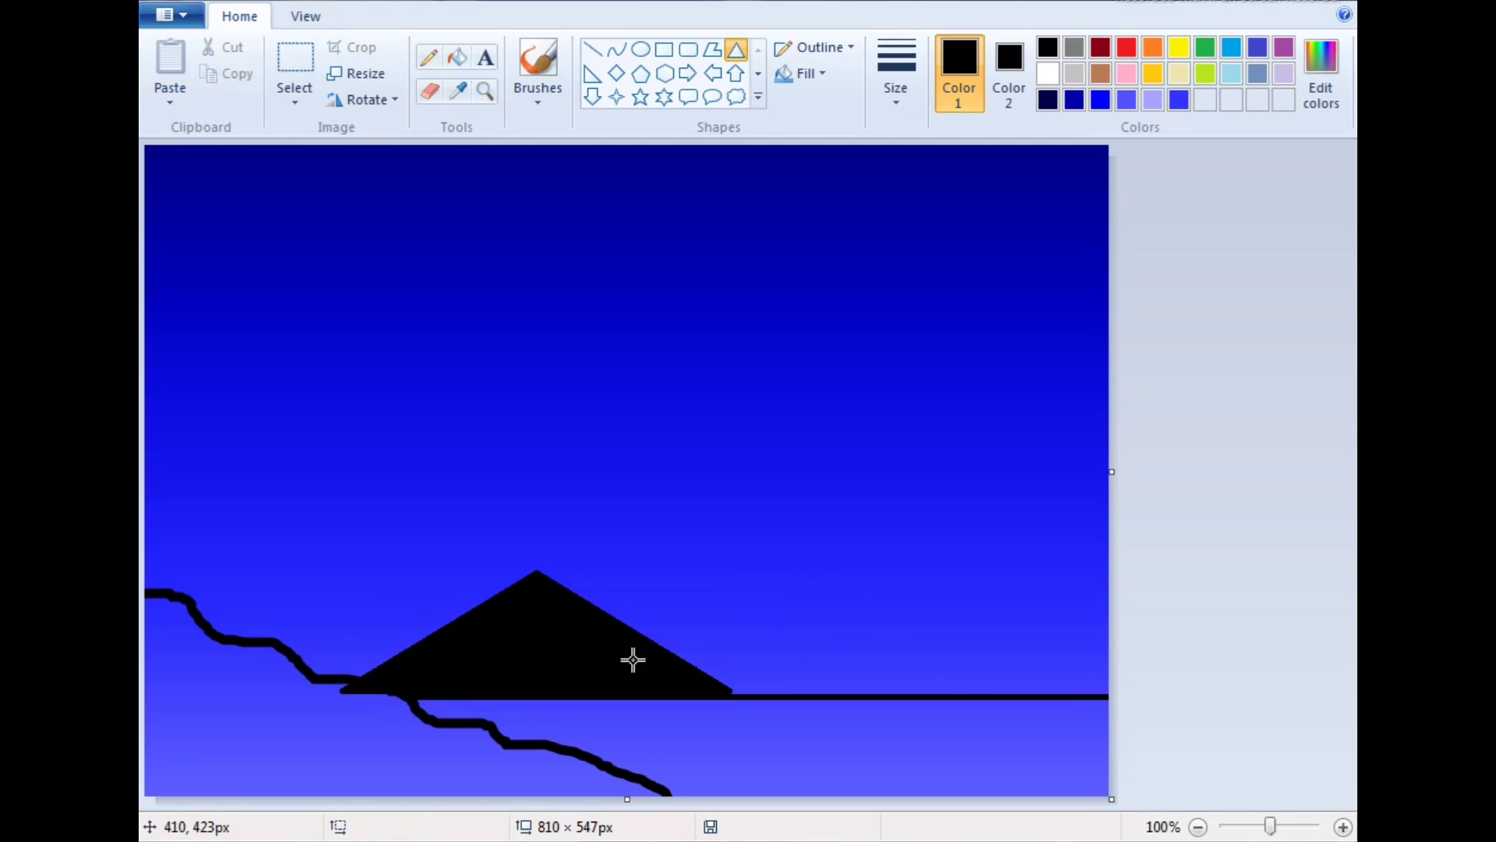
Add two more solid black mountains along the horizon, the middle one about 275 × 99 px and the last running off the right edge
{"action": "left_click_drag", "start_coordinate": [621, 686], "coordinate": [948, 523]}
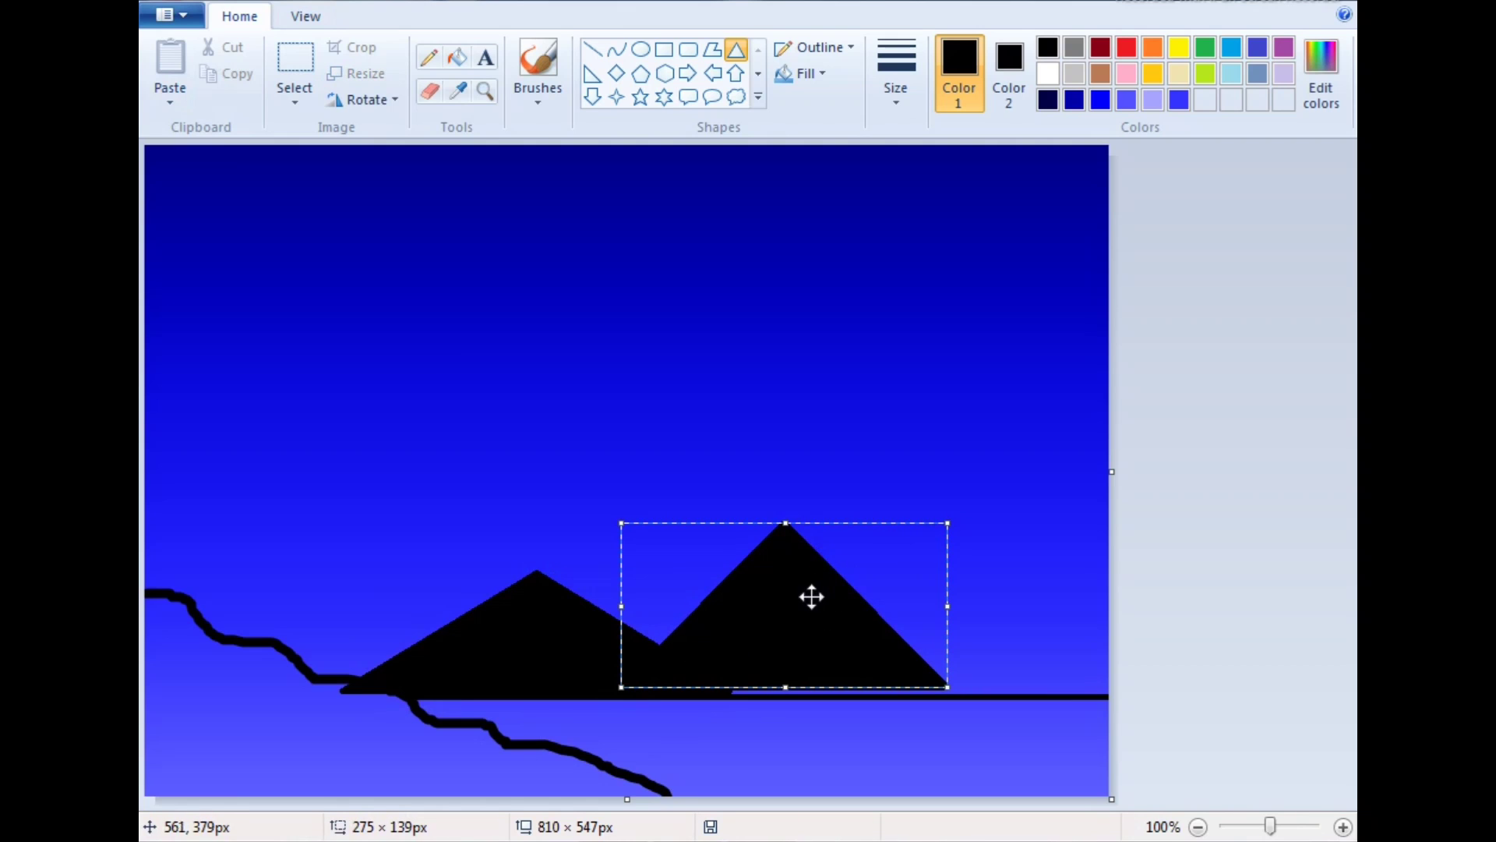
{"action": "mouse_move", "coordinate": [811, 597]}
{"action": "left_mouse_down"}
{"action": "mouse_move", "coordinate": [812, 614]}
{"action": "mouse_move", "coordinate": [828, 588]}
{"action": "mouse_move", "coordinate": [829, 603]}
{"action": "left_mouse_up"}
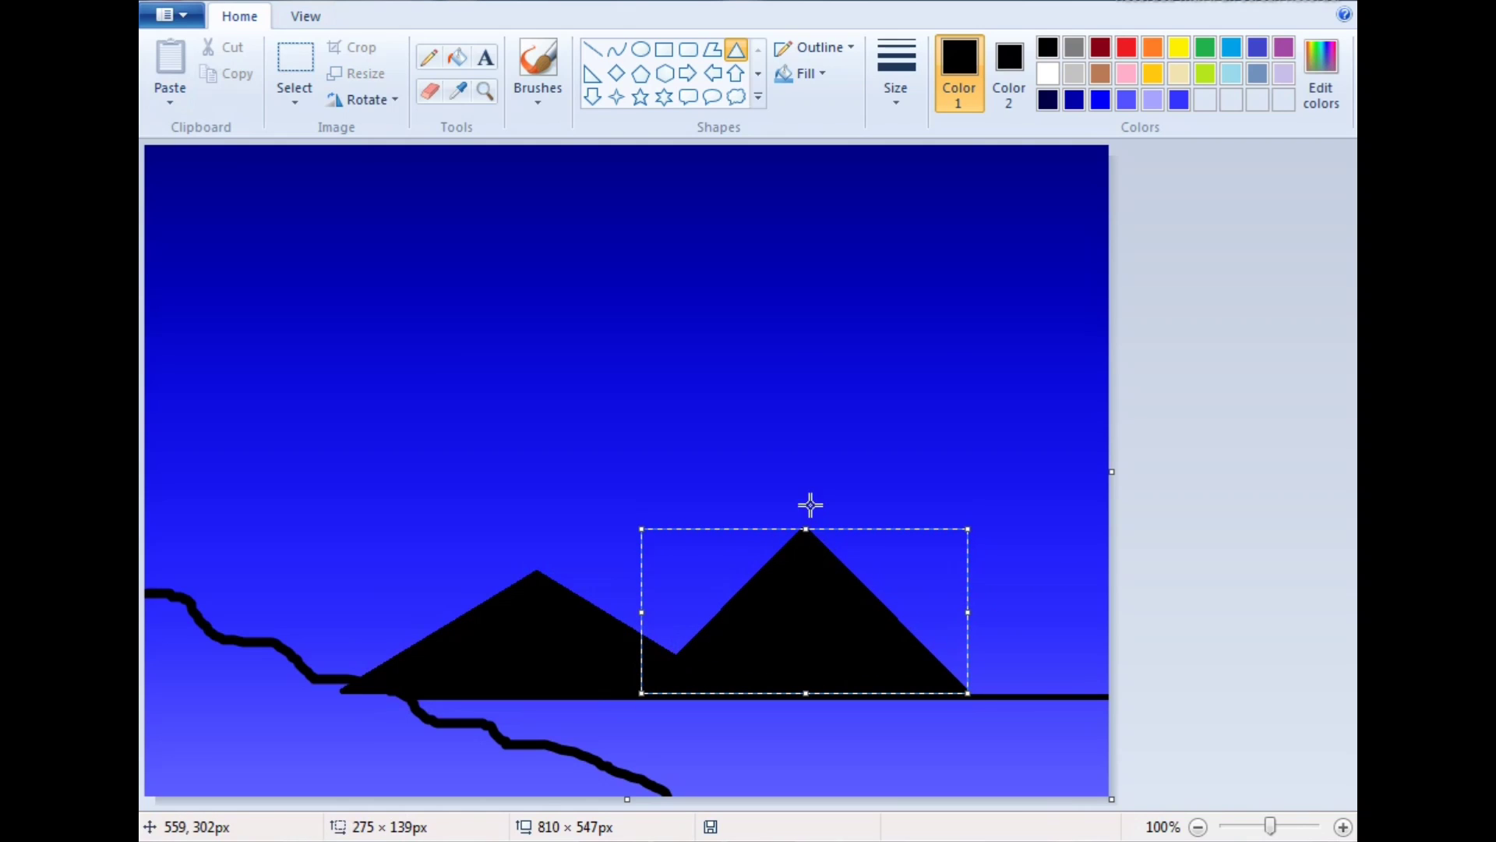
{"action": "left_click_drag", "start_coordinate": [801, 521], "coordinate": [801, 577]}
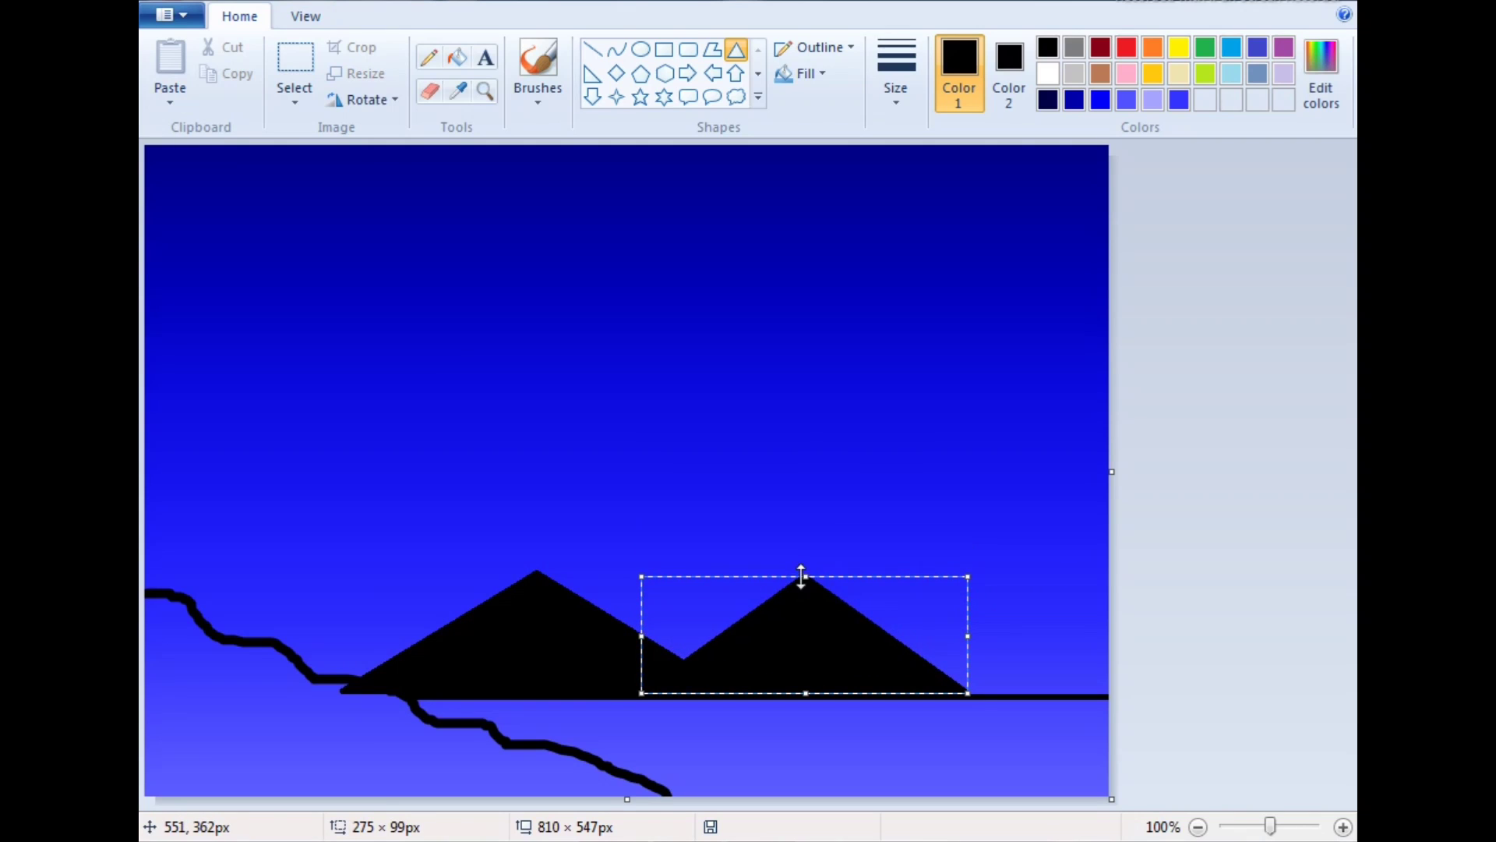
{"action": "left_click", "coordinate": [1135, 675]}
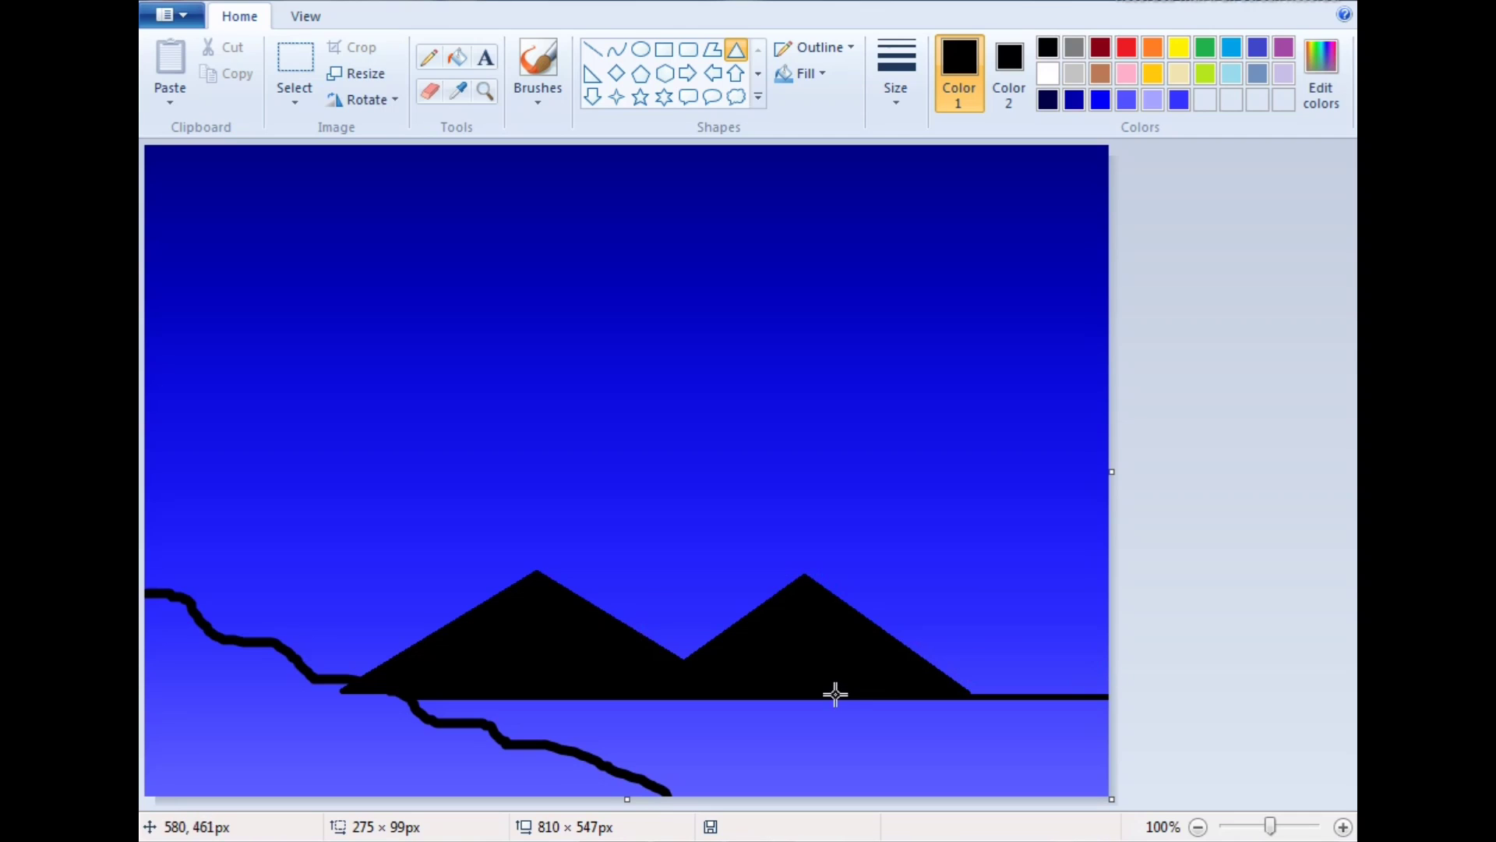
{"action": "left_click_drag", "start_coordinate": [835, 694], "coordinate": [1286, 571]}
{"action": "left_click", "coordinate": [1284, 505]}
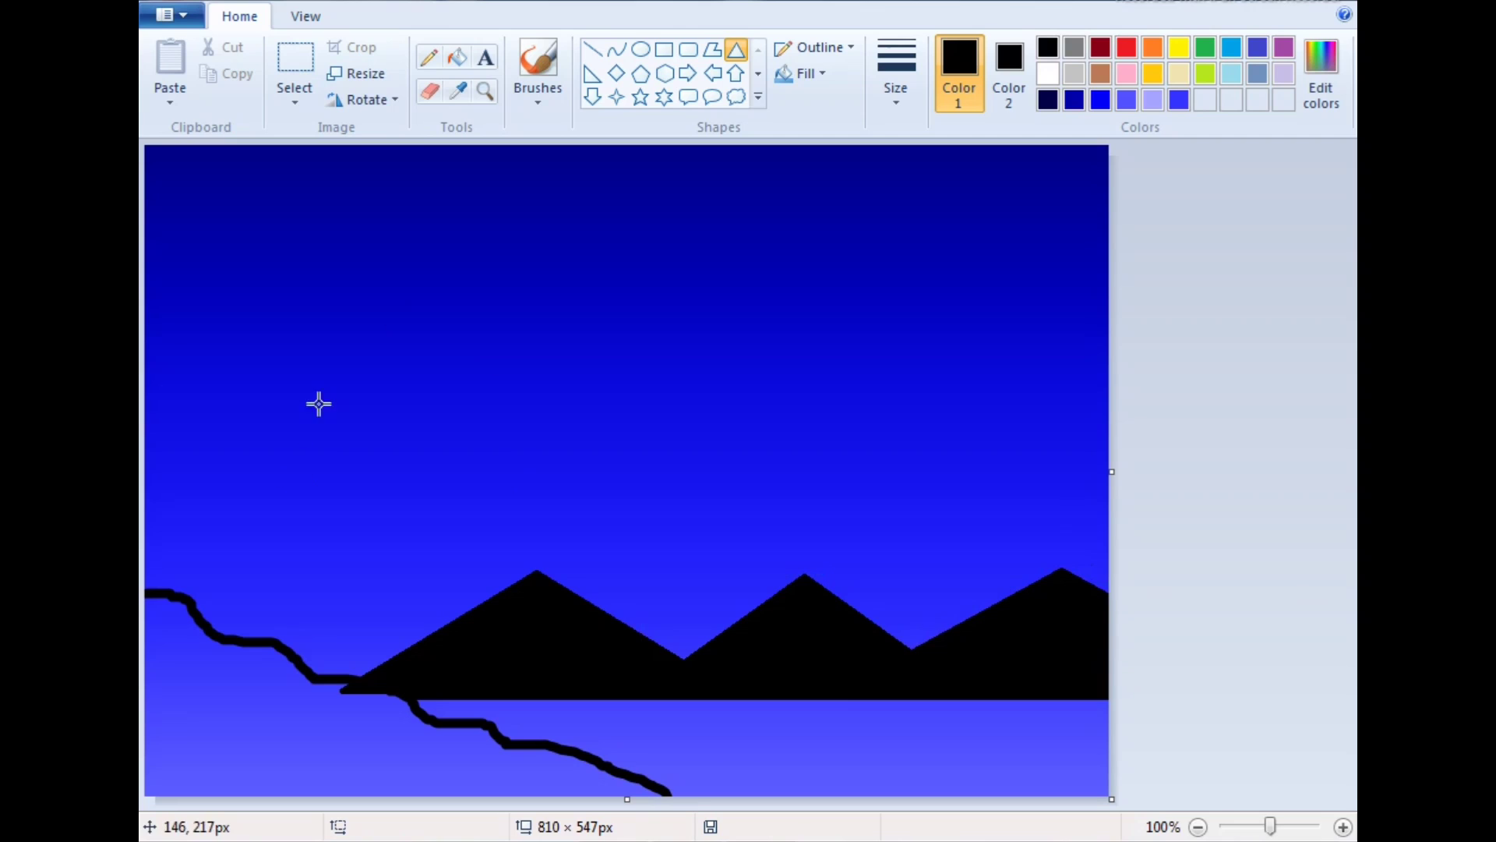
Brush the whole area beneath the shoreline solid black and build the shore up higher along the canvas's left edge
{"action": "left_click", "coordinate": [526, 69]}
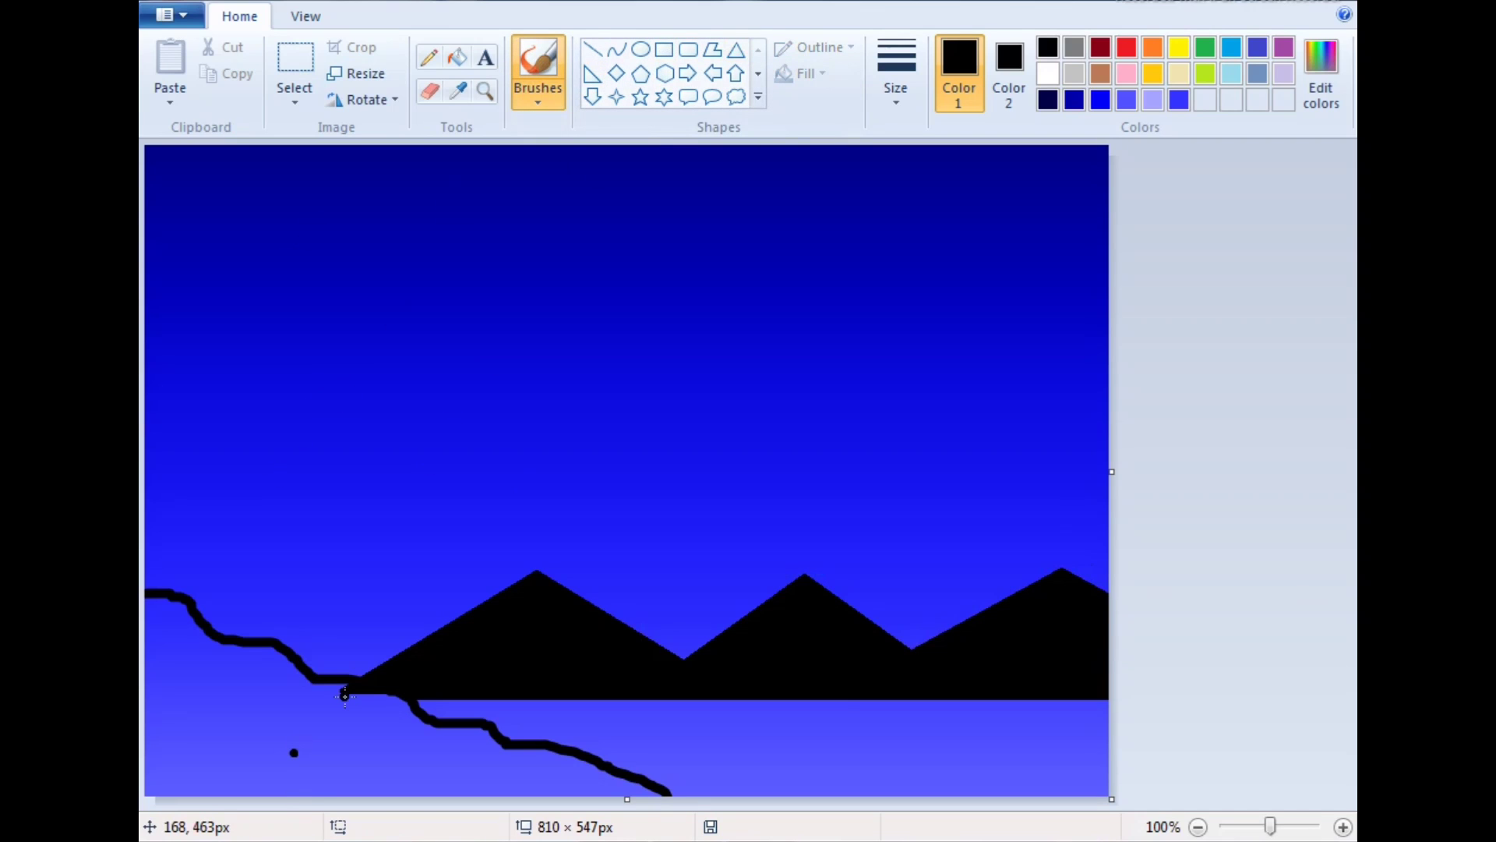
{"action": "mouse_move", "coordinate": [193, 628]}
{"action": "left_mouse_down"}
{"action": "mouse_move", "coordinate": [184, 671]}
{"action": "mouse_move", "coordinate": [164, 616]}
{"action": "mouse_move", "coordinate": [301, 698]}
{"action": "mouse_move", "coordinate": [371, 707]}
{"action": "mouse_move", "coordinate": [607, 793]}
{"action": "left_mouse_up"}
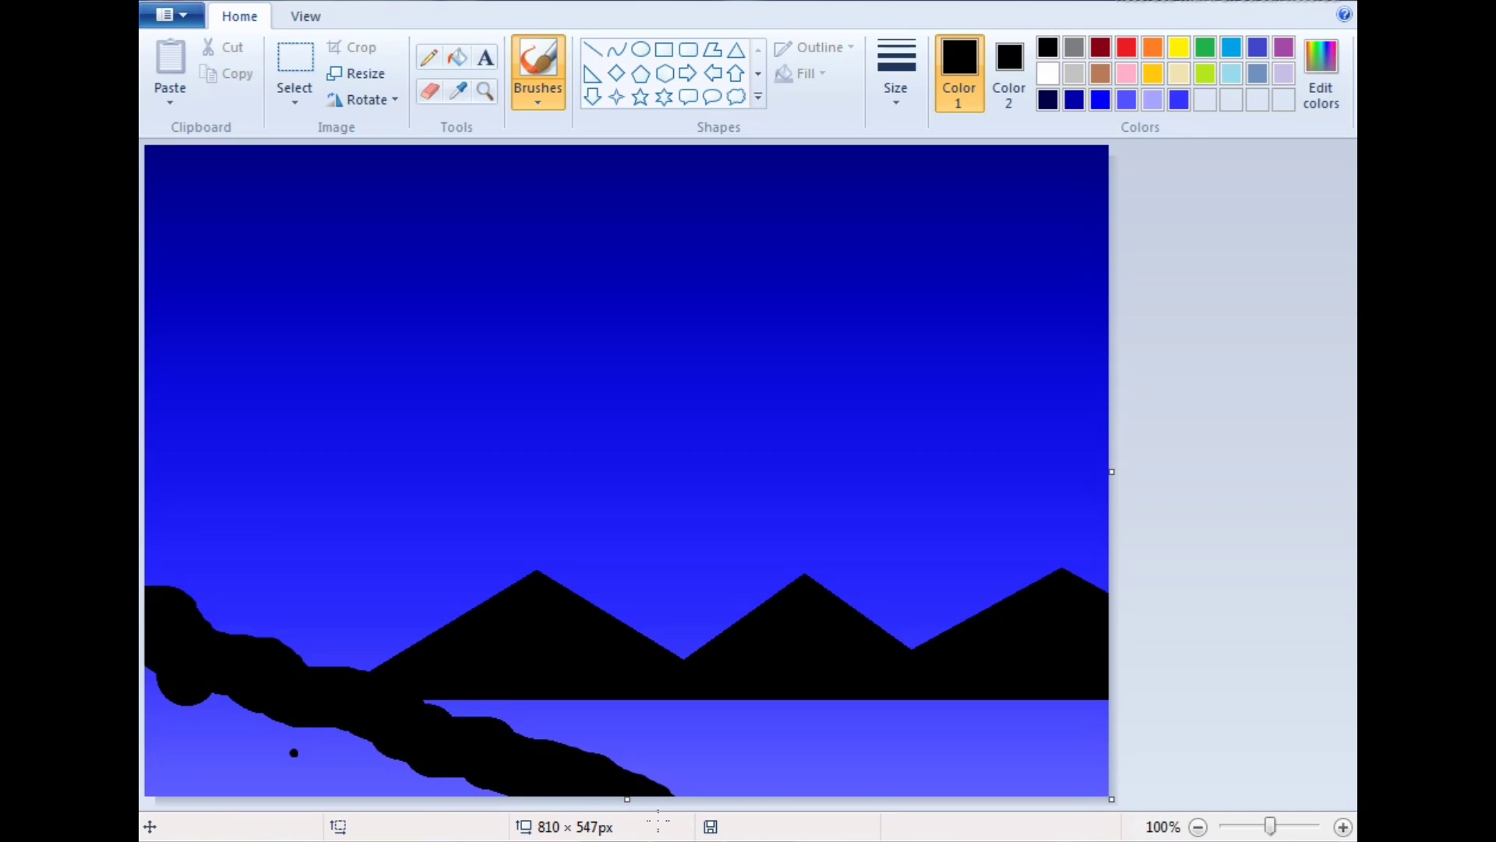
{"action": "mouse_move", "coordinate": [473, 801]}
{"action": "left_mouse_down"}
{"action": "mouse_move", "coordinate": [271, 801]}
{"action": "mouse_move", "coordinate": [180, 750]}
{"action": "mouse_move", "coordinate": [256, 743]}
{"action": "mouse_move", "coordinate": [191, 754]}
{"action": "mouse_move", "coordinate": [154, 720]}
{"action": "left_mouse_up"}
{"action": "key", "text": "ctrl+z"}
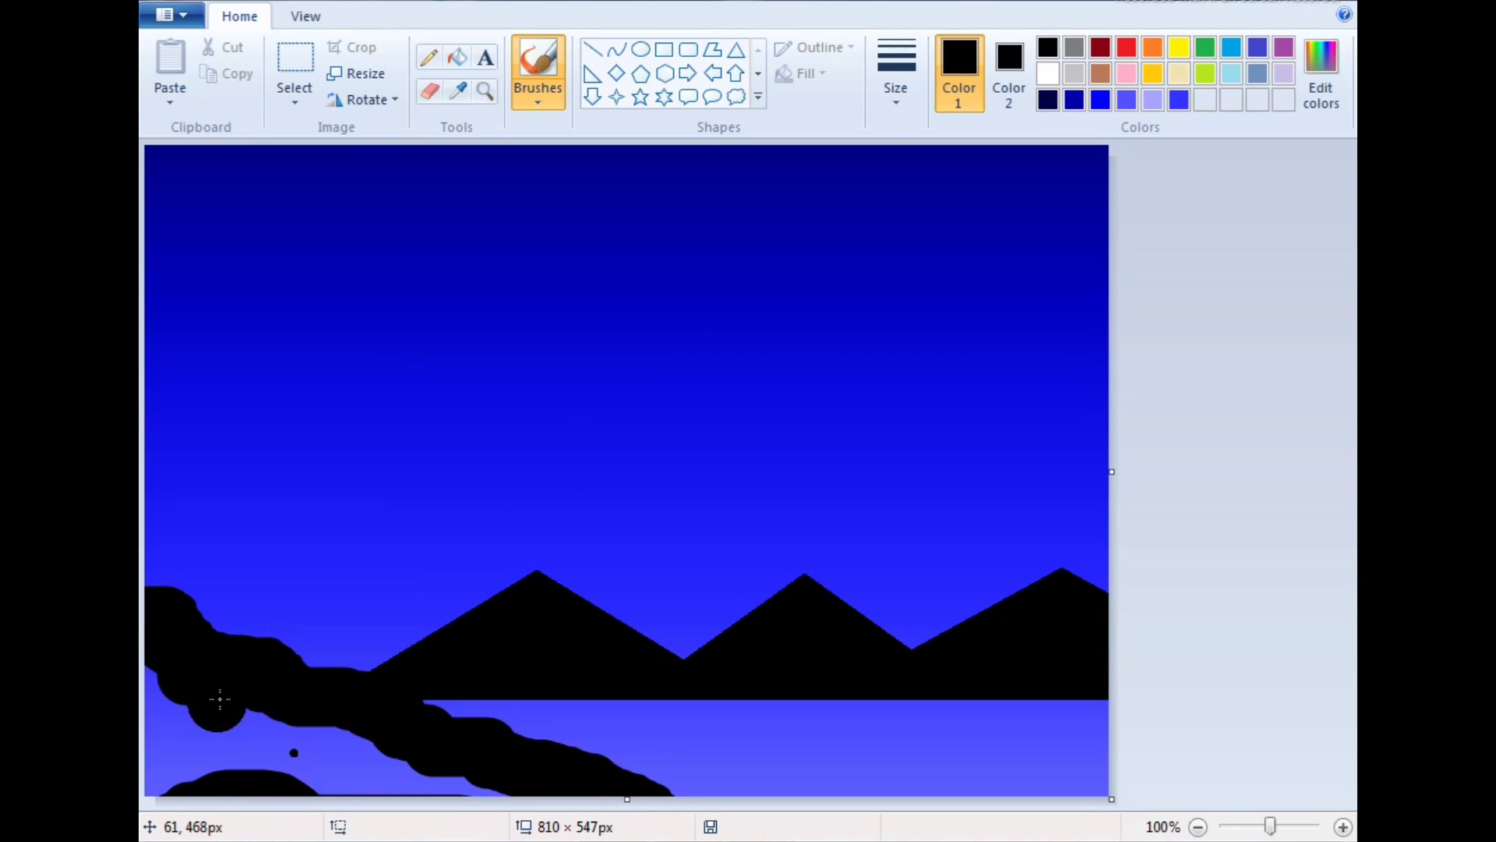
{"action": "mouse_move", "coordinate": [176, 703]}
{"action": "left_mouse_down"}
{"action": "mouse_move", "coordinate": [266, 724]}
{"action": "mouse_move", "coordinate": [167, 735]}
{"action": "mouse_move", "coordinate": [213, 794]}
{"action": "mouse_move", "coordinate": [234, 790]}
{"action": "mouse_move", "coordinate": [149, 779]}
{"action": "mouse_move", "coordinate": [274, 828]}
{"action": "mouse_move", "coordinate": [350, 796]}
{"action": "mouse_move", "coordinate": [209, 791]}
{"action": "mouse_move", "coordinate": [232, 747]}
{"action": "mouse_move", "coordinate": [260, 768]}
{"action": "mouse_move", "coordinate": [285, 751]}
{"action": "mouse_move", "coordinate": [363, 762]}
{"action": "mouse_move", "coordinate": [331, 773]}
{"action": "mouse_move", "coordinate": [444, 800]}
{"action": "mouse_move", "coordinate": [522, 807]}
{"action": "mouse_move", "coordinate": [491, 768]}
{"action": "mouse_move", "coordinate": [627, 810]}
{"action": "mouse_move", "coordinate": [700, 805]}
{"action": "mouse_move", "coordinate": [585, 774]}
{"action": "left_mouse_up"}
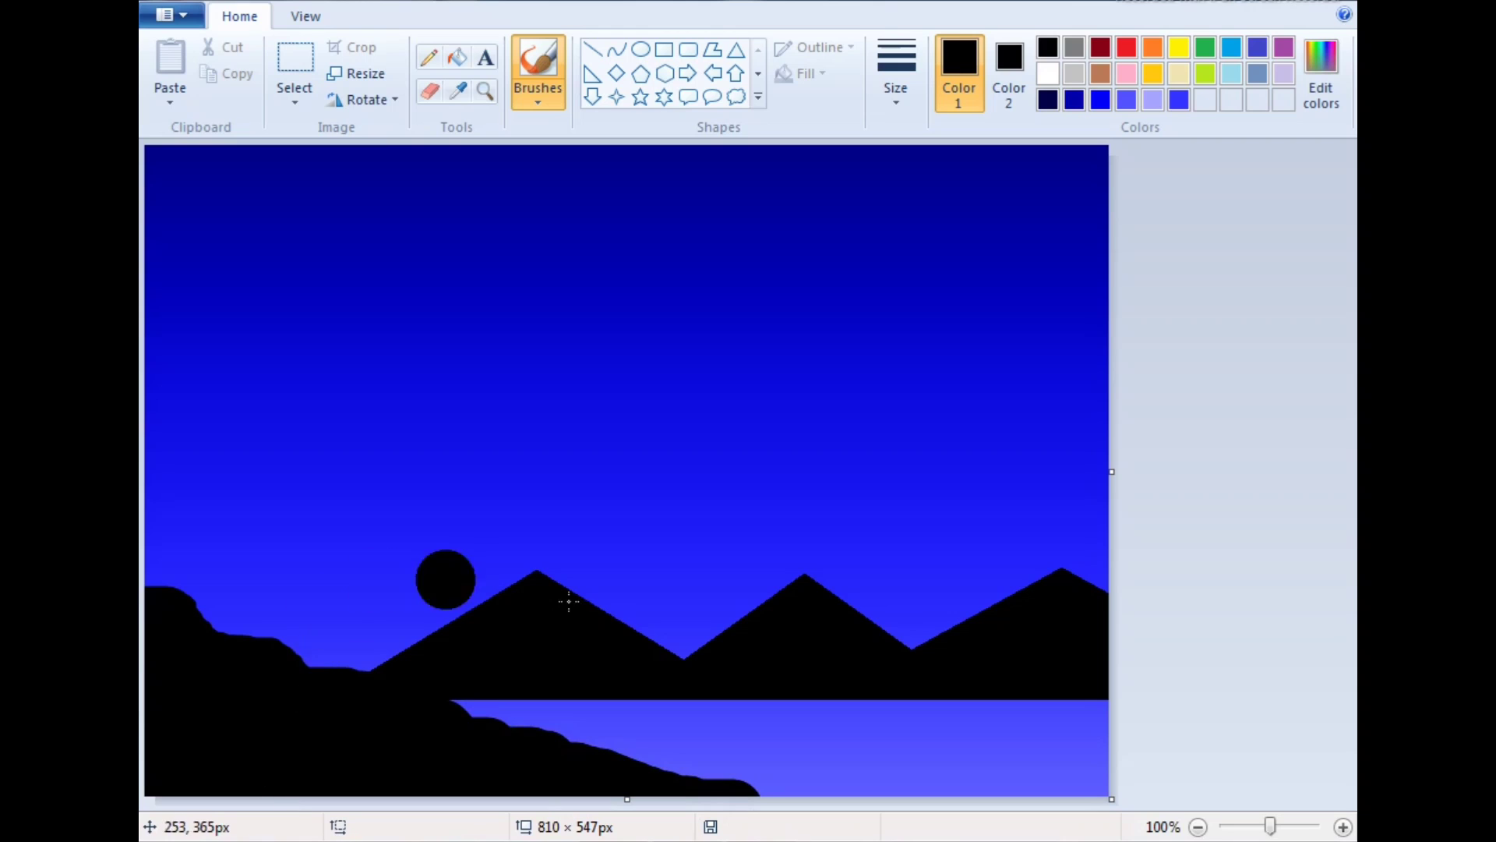
{"action": "left_click_drag", "start_coordinate": [166, 640], "coordinate": [145, 570]}
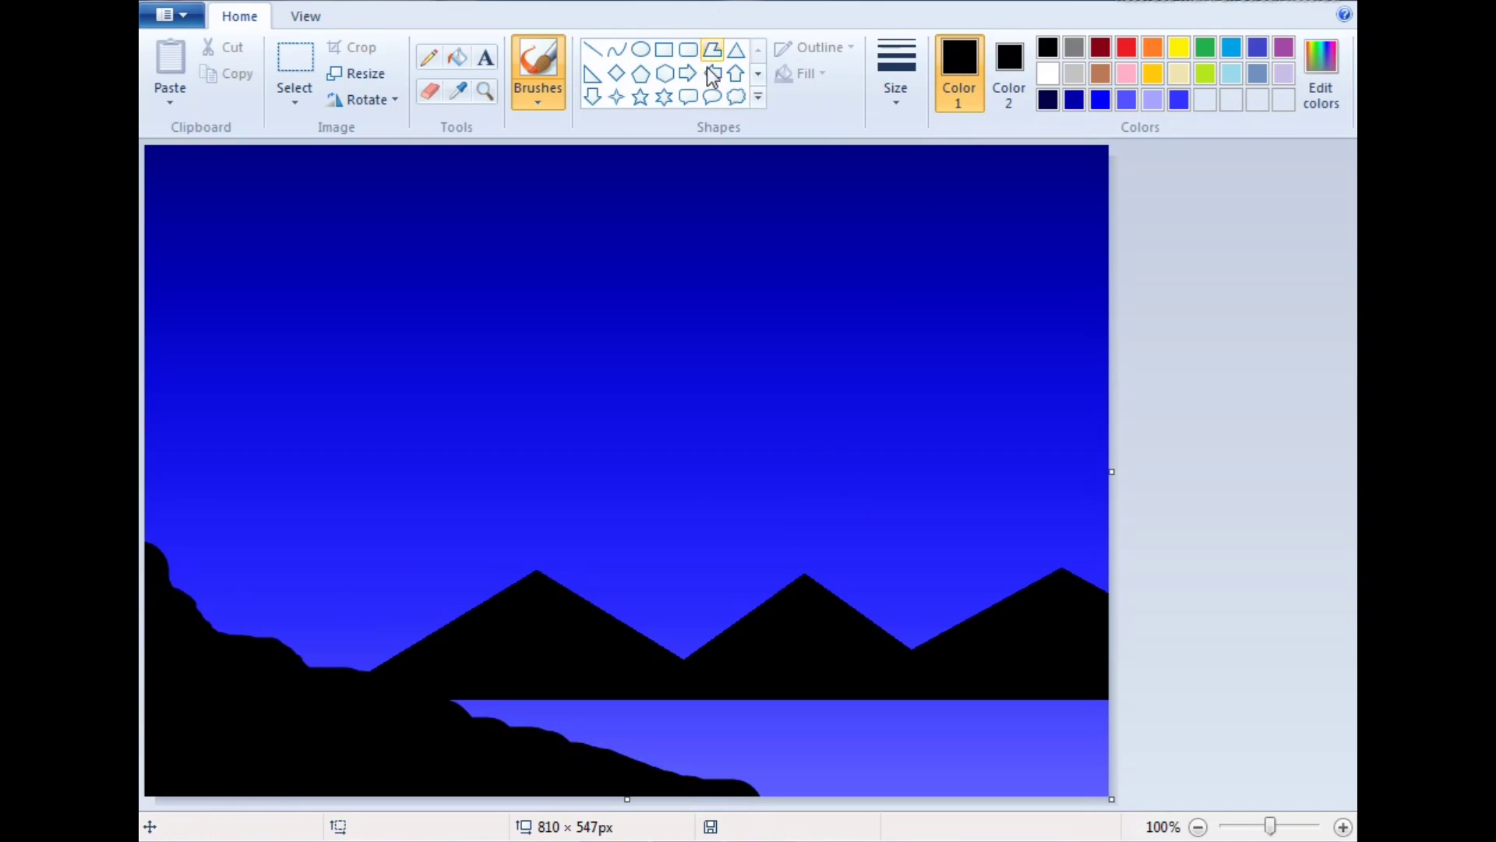
Draw a solid white ellipse as a large moon in the upper-left part of the sky and adjust its position and proportions
{"action": "left_click", "coordinate": [633, 52]}
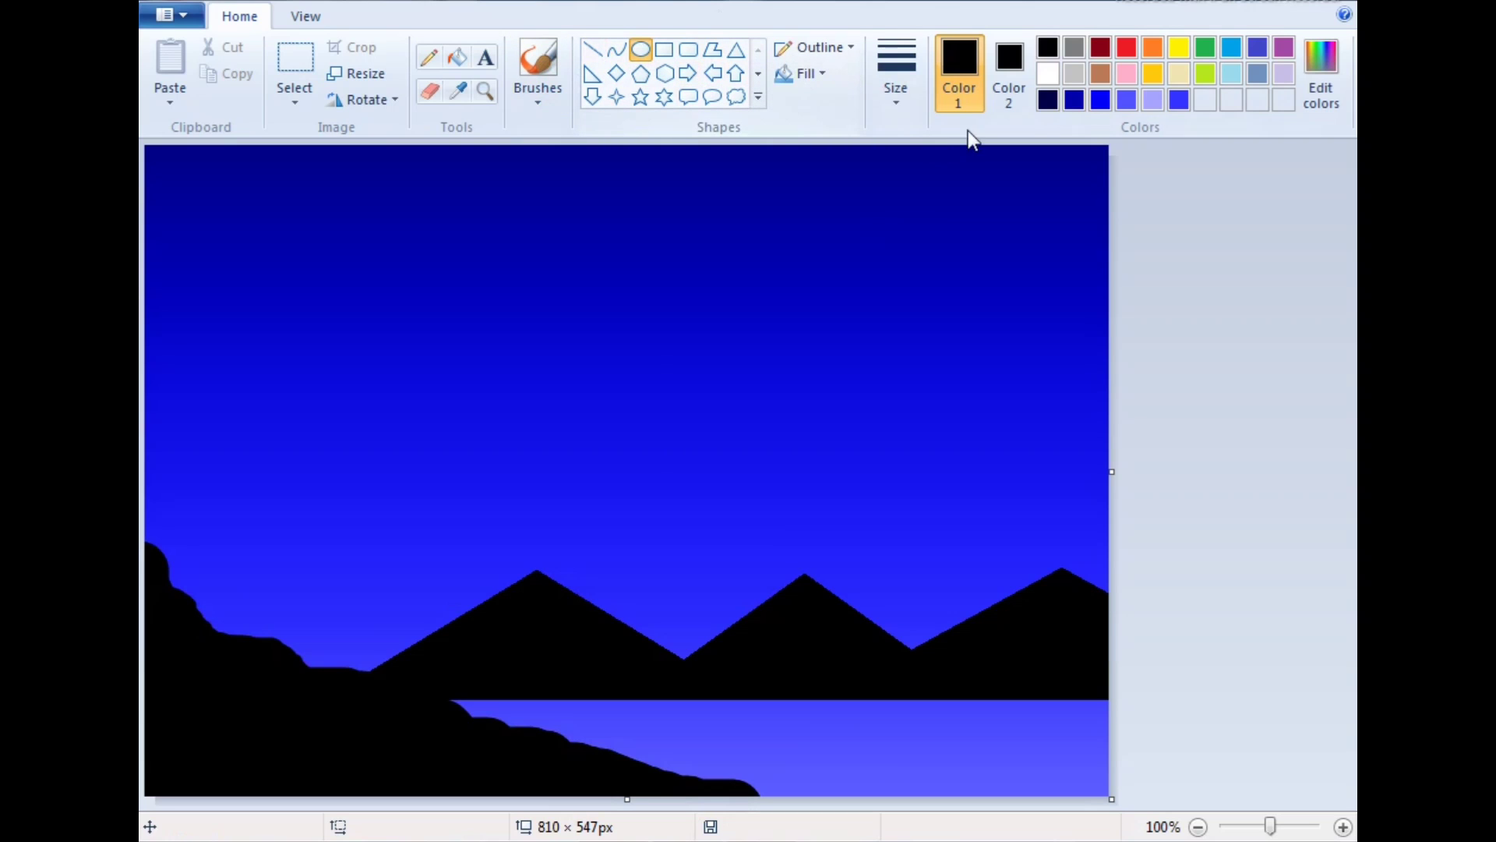
{"action": "left_click", "coordinate": [1048, 73]}
{"action": "left_click", "coordinate": [1009, 70]}
{"action": "left_click", "coordinate": [1048, 74]}
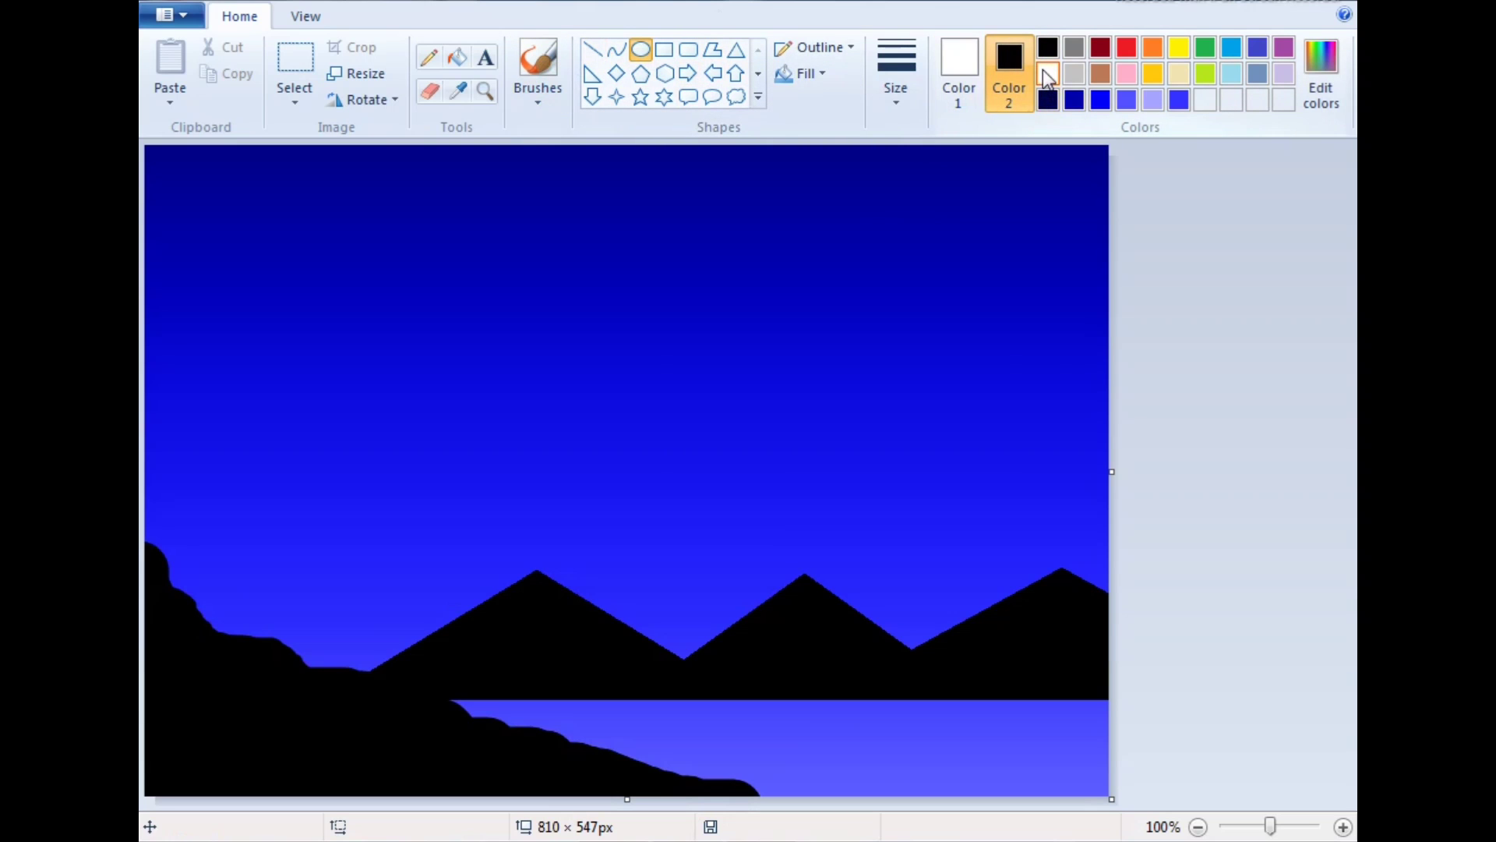
{"action": "left_click_drag", "start_coordinate": [225, 219], "coordinate": [481, 442]}
{"action": "left_click_drag", "start_coordinate": [367, 291], "coordinate": [443, 318]}
{"action": "mouse_move", "coordinate": [550, 333]}
{"action": "left_mouse_down"}
{"action": "mouse_move", "coordinate": [525, 334]}
{"action": "mouse_move", "coordinate": [544, 334]}
{"action": "left_mouse_up"}
{"action": "left_click_drag", "start_coordinate": [414, 461], "coordinate": [419, 450]}
{"action": "left_click", "coordinate": [1278, 429]}
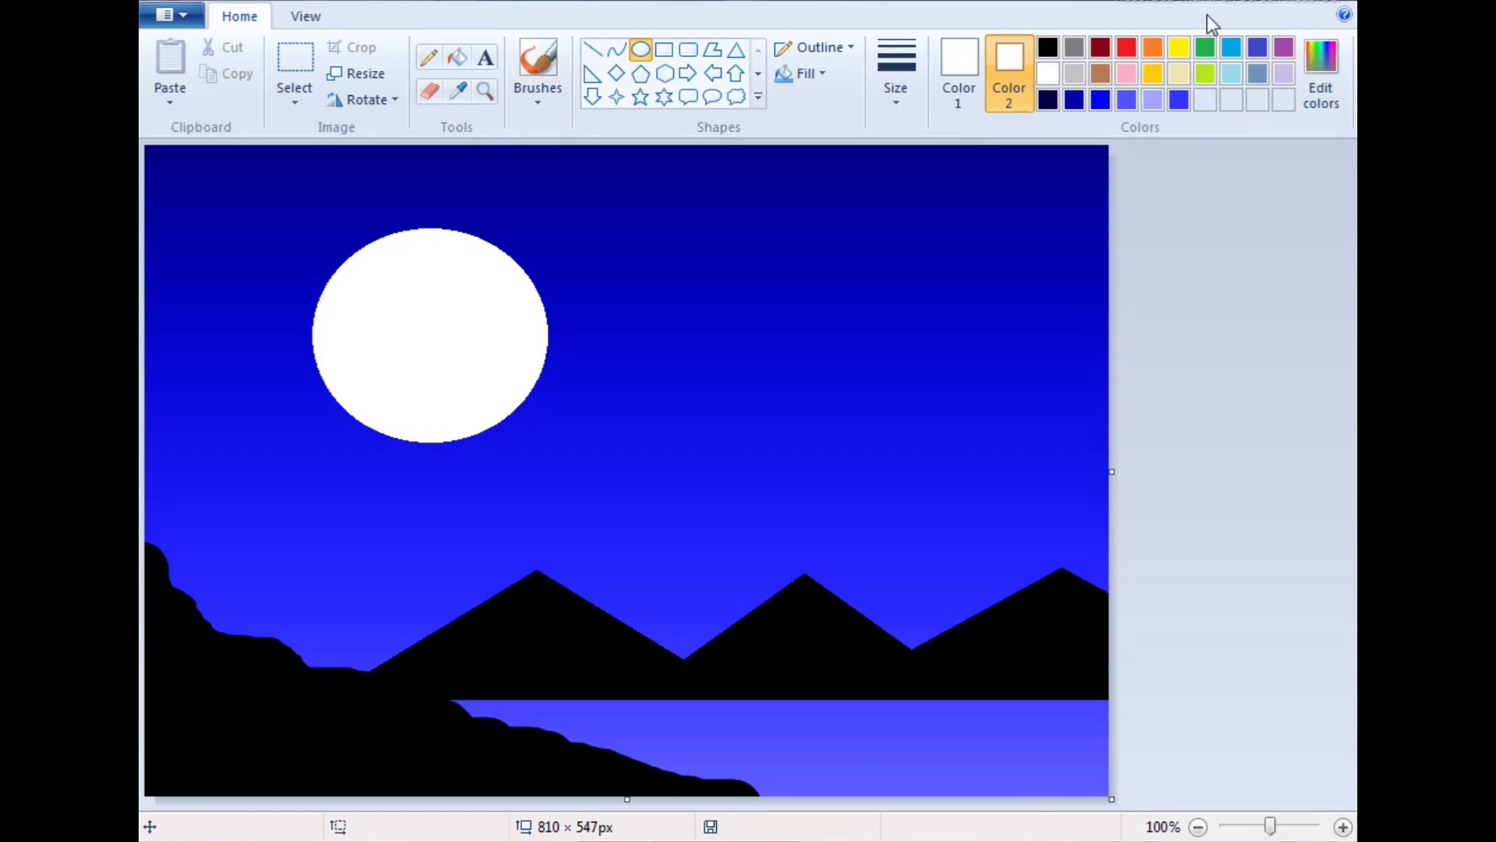
Set Color 2 to light lavender and draw a horizontal ripple line about 229 px long on the water, coloured medium violet-blue
{"action": "left_click", "coordinate": [1258, 77]}
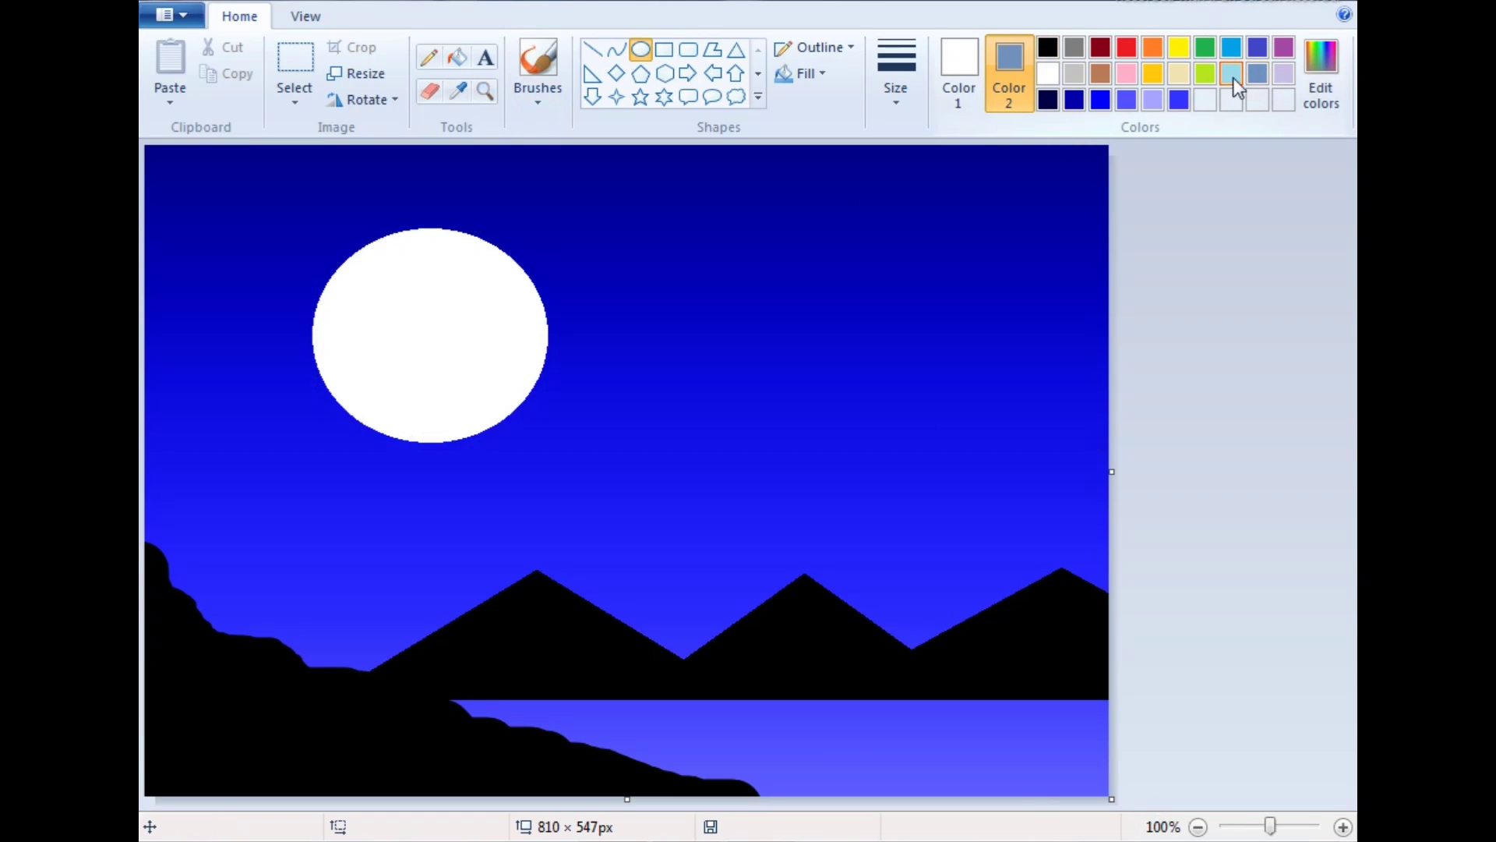
{"action": "left_click", "coordinate": [1232, 78]}
{"action": "left_click", "coordinate": [592, 50]}
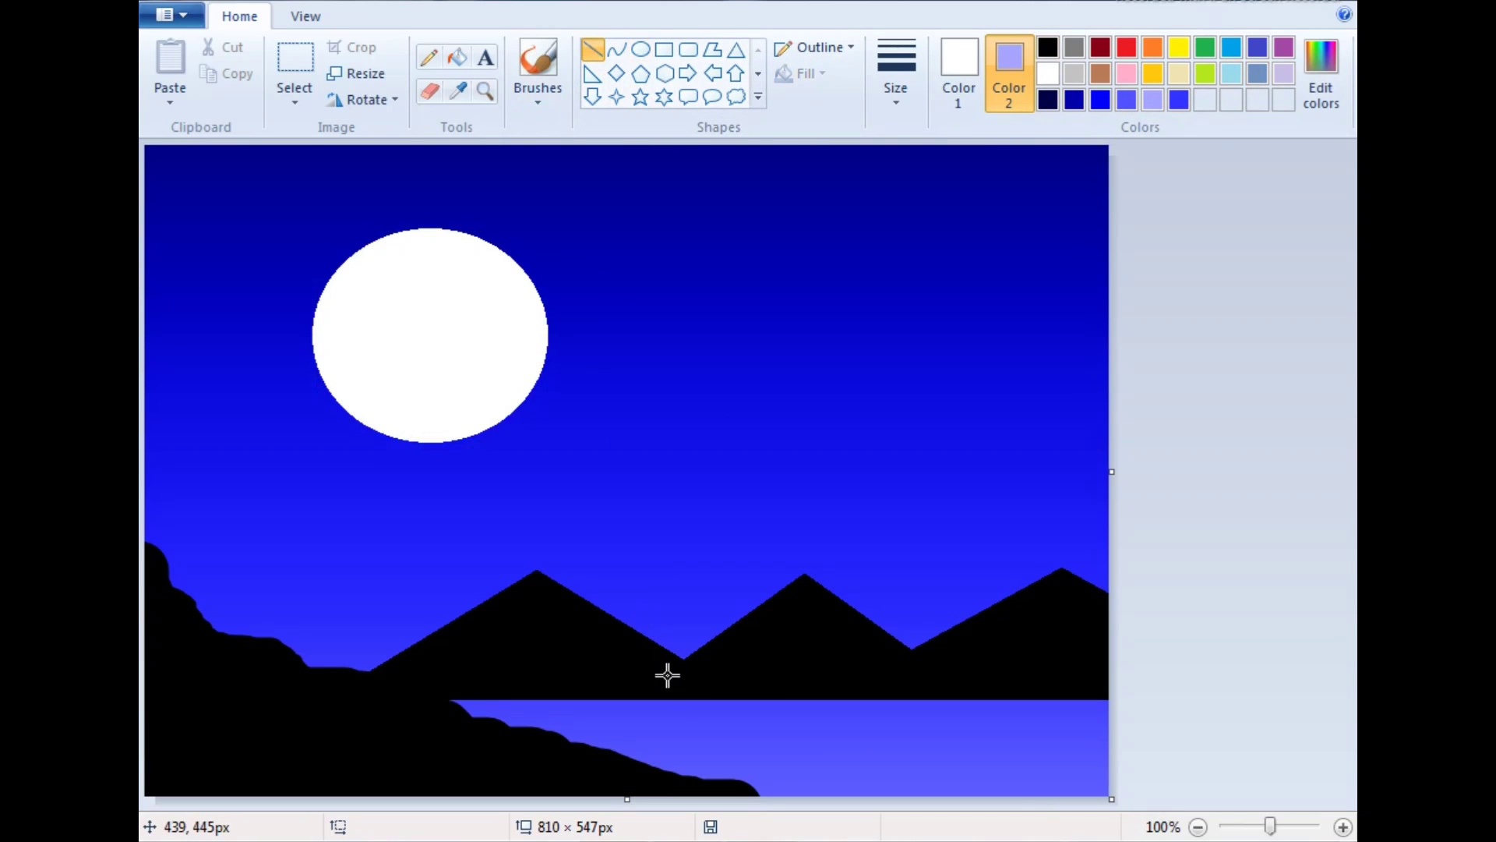
{"action": "left_click_drag", "start_coordinate": [693, 743], "coordinate": [963, 742]}
{"action": "left_click", "coordinate": [1127, 99]}
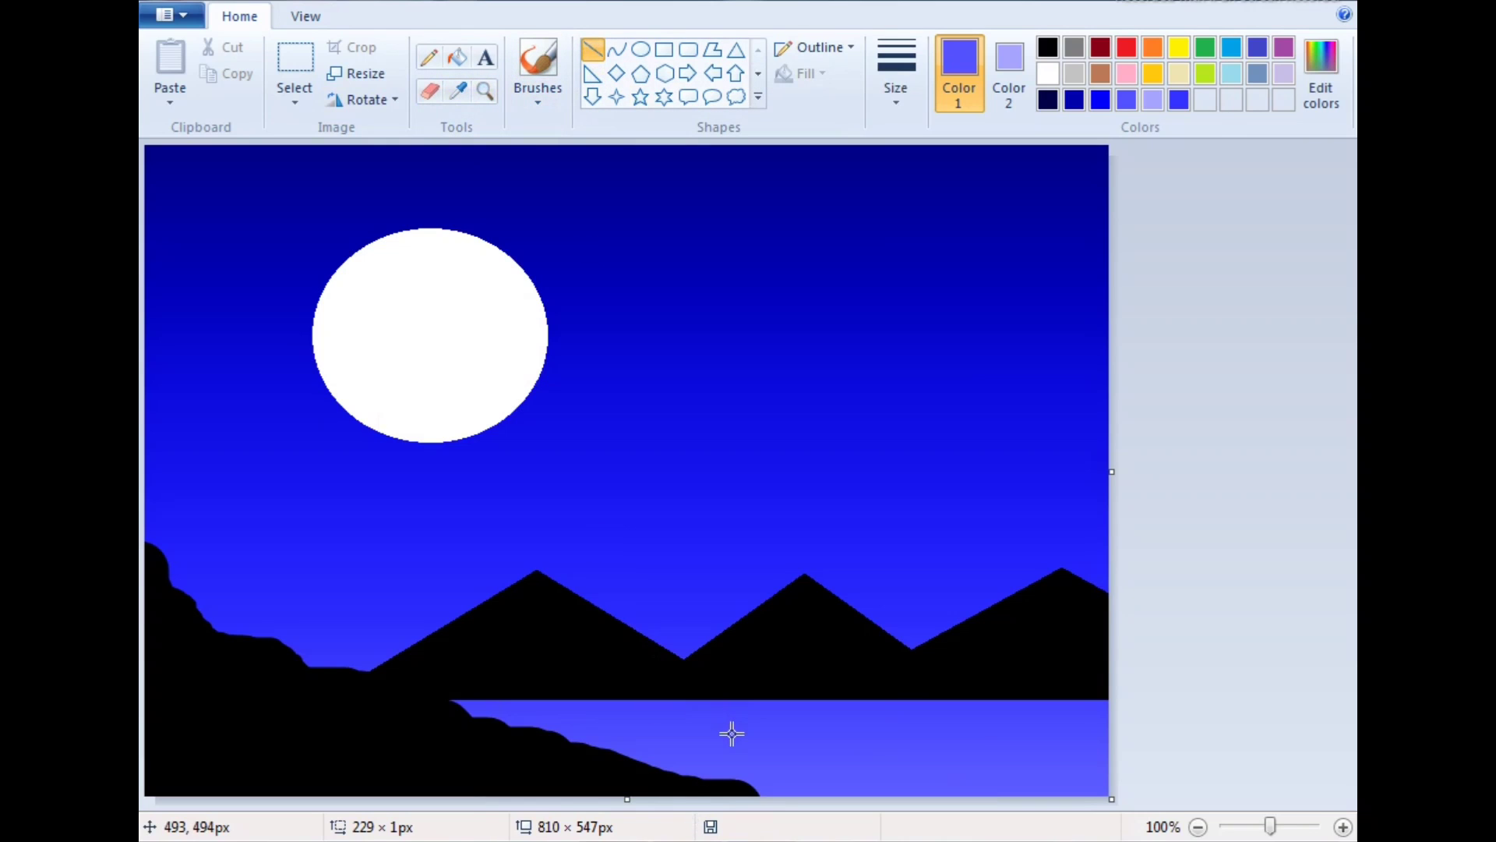
Add several thin violet-blue ripple lines across the water, including a horizontal one about 147 px long
{"action": "left_click_drag", "start_coordinate": [733, 733], "coordinate": [1000, 733]}
{"action": "mouse_move", "coordinate": [698, 749]}
{"action": "left_mouse_down"}
{"action": "mouse_move", "coordinate": [1048, 748]}
{"action": "mouse_move", "coordinate": [951, 718]}
{"action": "mouse_move", "coordinate": [981, 718]}
{"action": "left_mouse_up"}
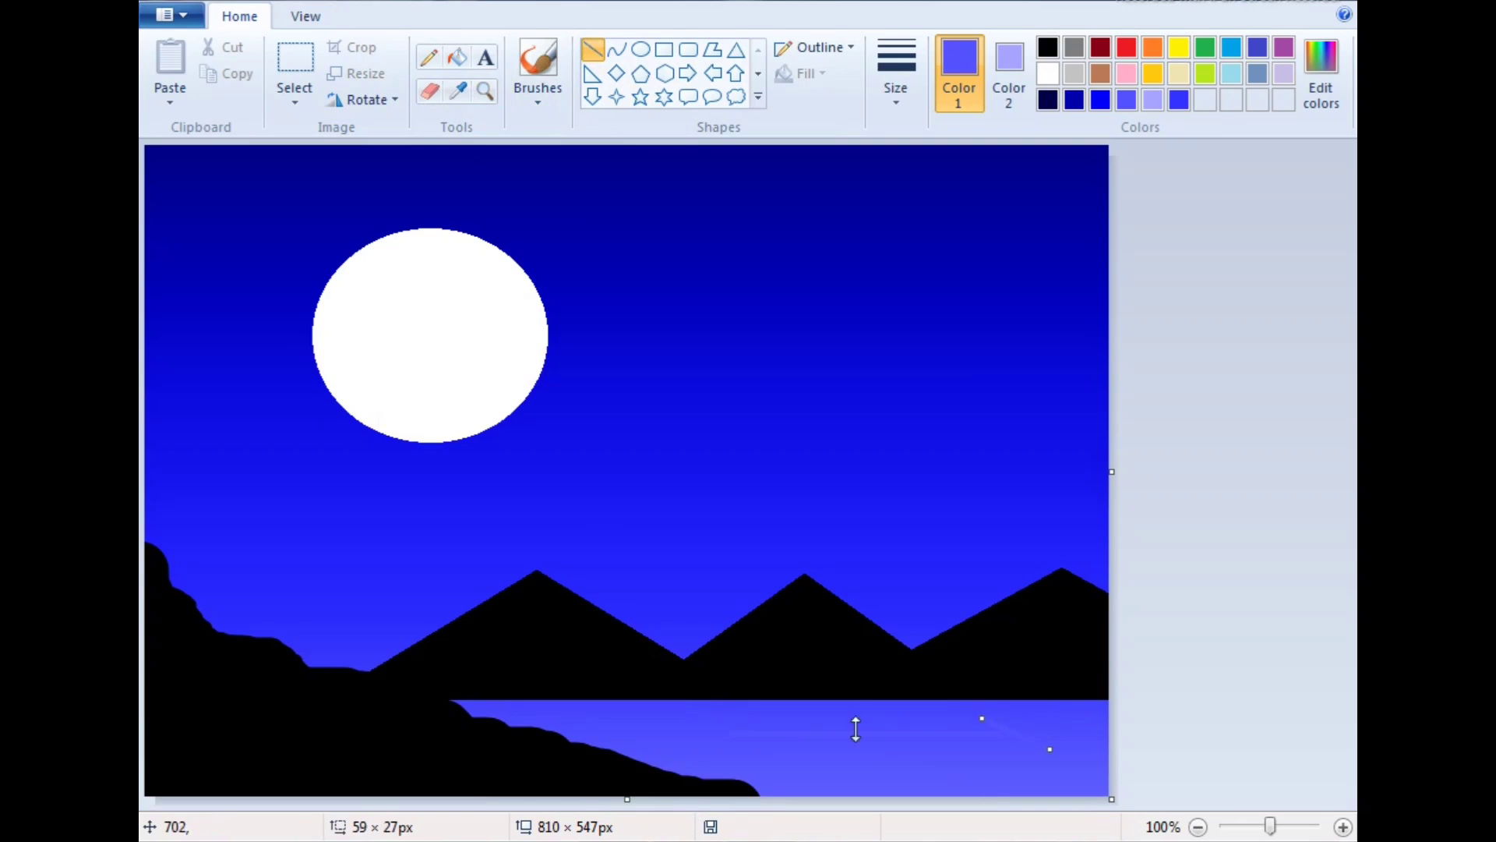
{"action": "left_click", "coordinate": [668, 711]}
{"action": "mouse_move", "coordinate": [889, 725]}
{"action": "left_mouse_down"}
{"action": "mouse_move", "coordinate": [738, 723]}
{"action": "mouse_move", "coordinate": [865, 724]}
{"action": "mouse_move", "coordinate": [972, 752]}
{"action": "mouse_move", "coordinate": [568, 761]}
{"action": "mouse_move", "coordinate": [705, 758]}
{"action": "left_mouse_up"}
{"action": "left_click", "coordinate": [688, 722]}
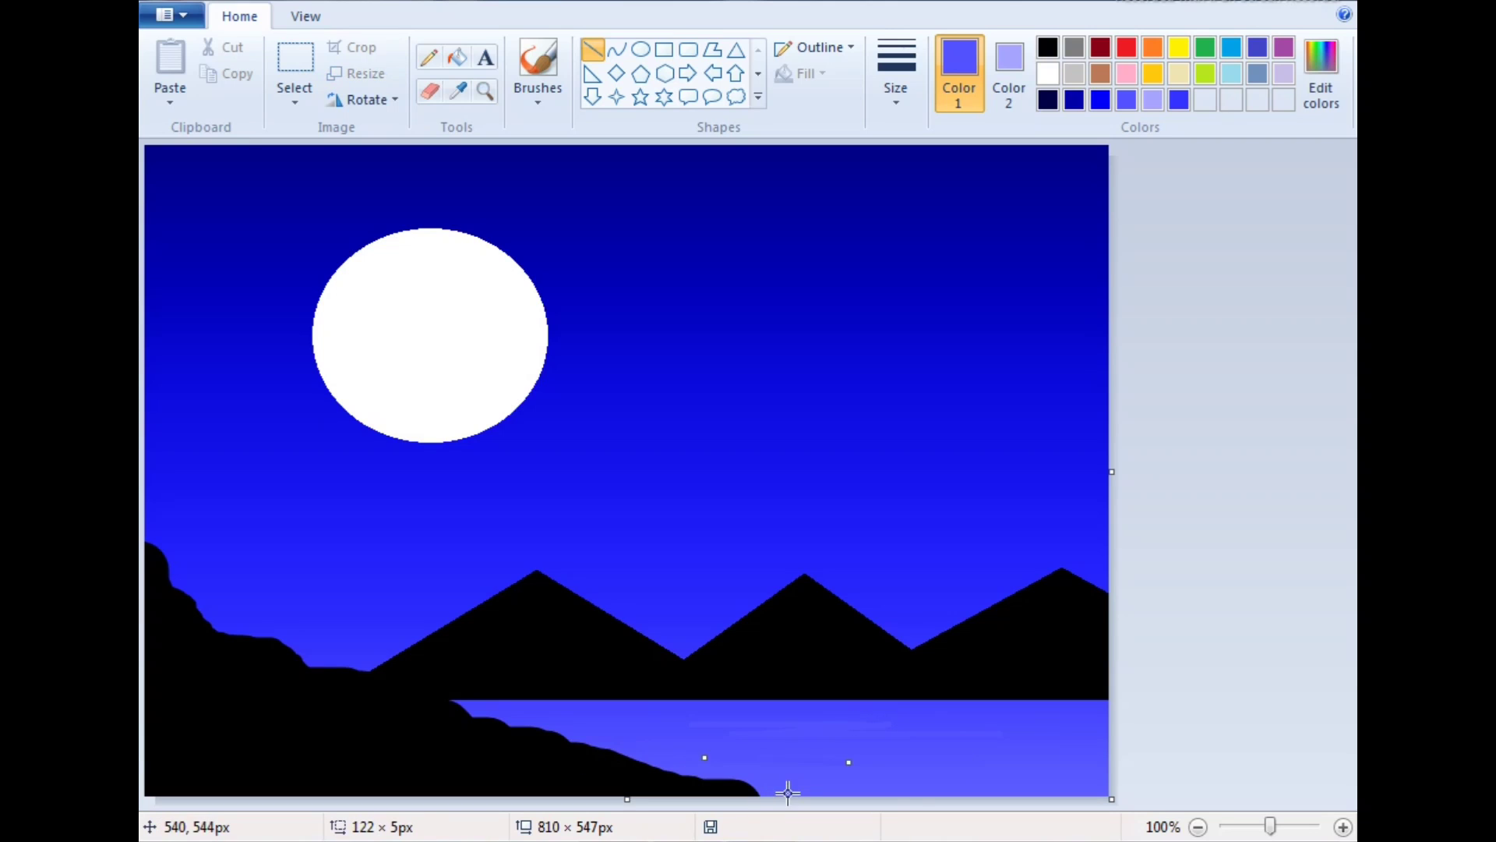
{"action": "left_click_drag", "start_coordinate": [787, 792], "coordinate": [912, 800]}
{"action": "left_click", "coordinate": [776, 746]}
{"action": "left_click_drag", "start_coordinate": [776, 746], "coordinate": [950, 746]}
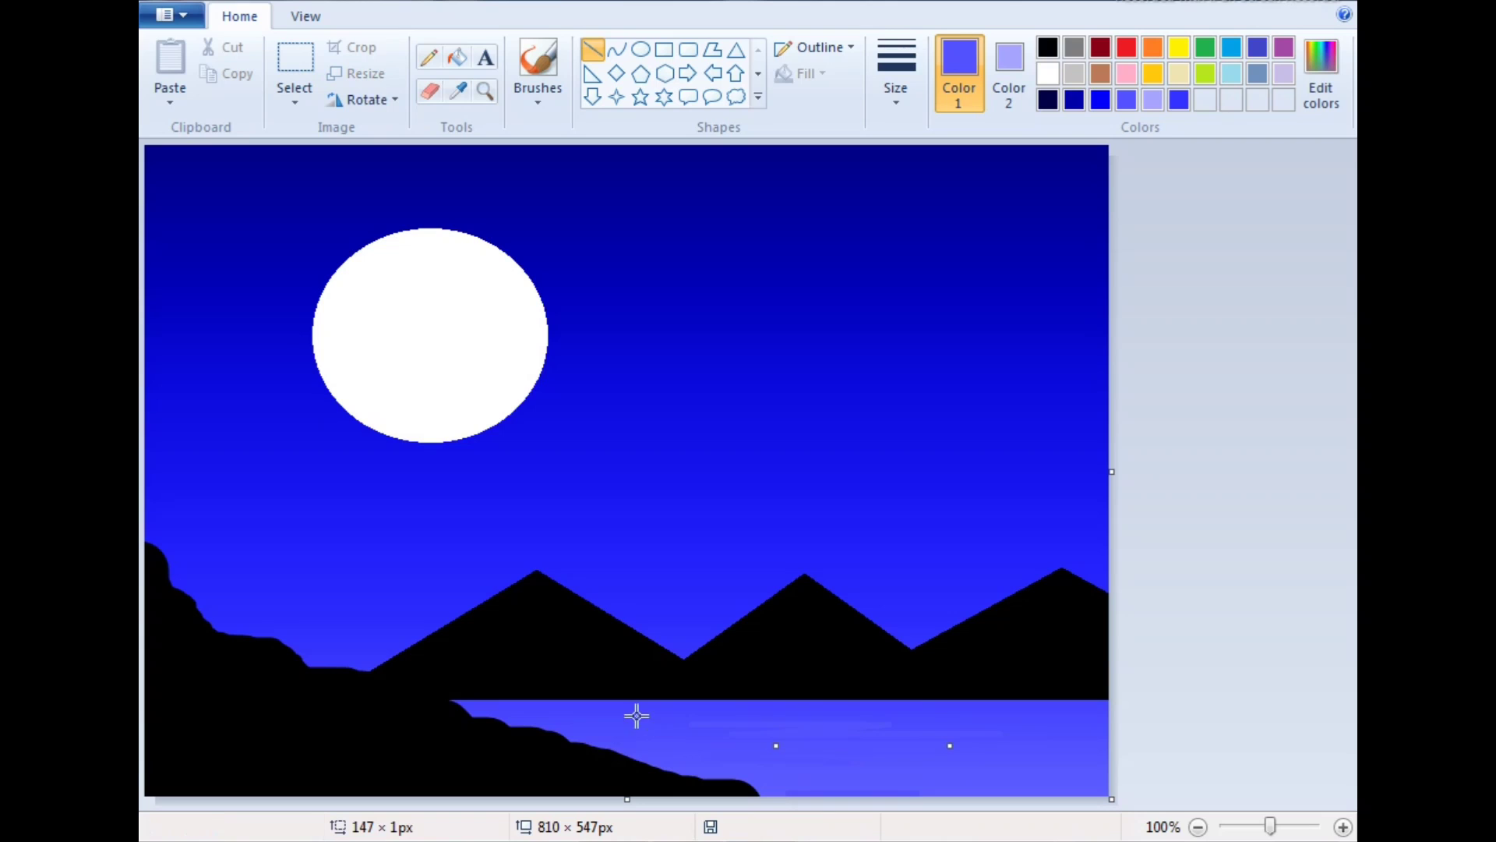
Fill in the water with more ripple lines of varied length, from about 67 px up to about 322 px, some close beneath the mountains
{"action": "mouse_move", "coordinate": [578, 715]}
{"action": "left_mouse_down"}
{"action": "mouse_move", "coordinate": [1192, 708]}
{"action": "mouse_move", "coordinate": [1022, 714]}
{"action": "left_mouse_up"}
{"action": "left_click_drag", "start_coordinate": [772, 739], "coordinate": [851, 739]}
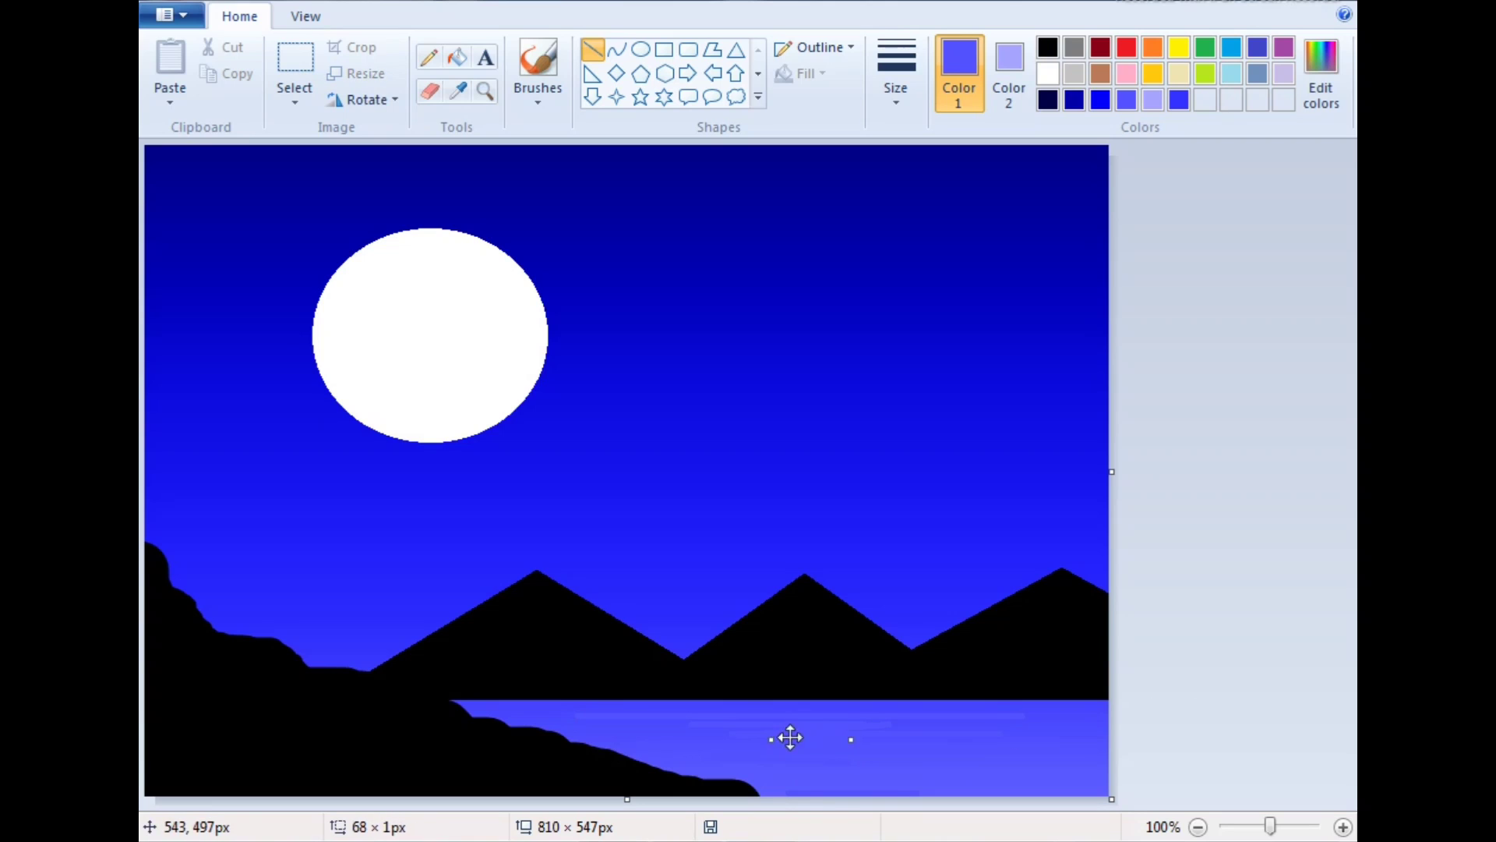
{"action": "left_click_drag", "start_coordinate": [665, 731], "coordinate": [972, 748]}
{"action": "left_click_drag", "start_coordinate": [759, 765], "coordinate": [839, 764]}
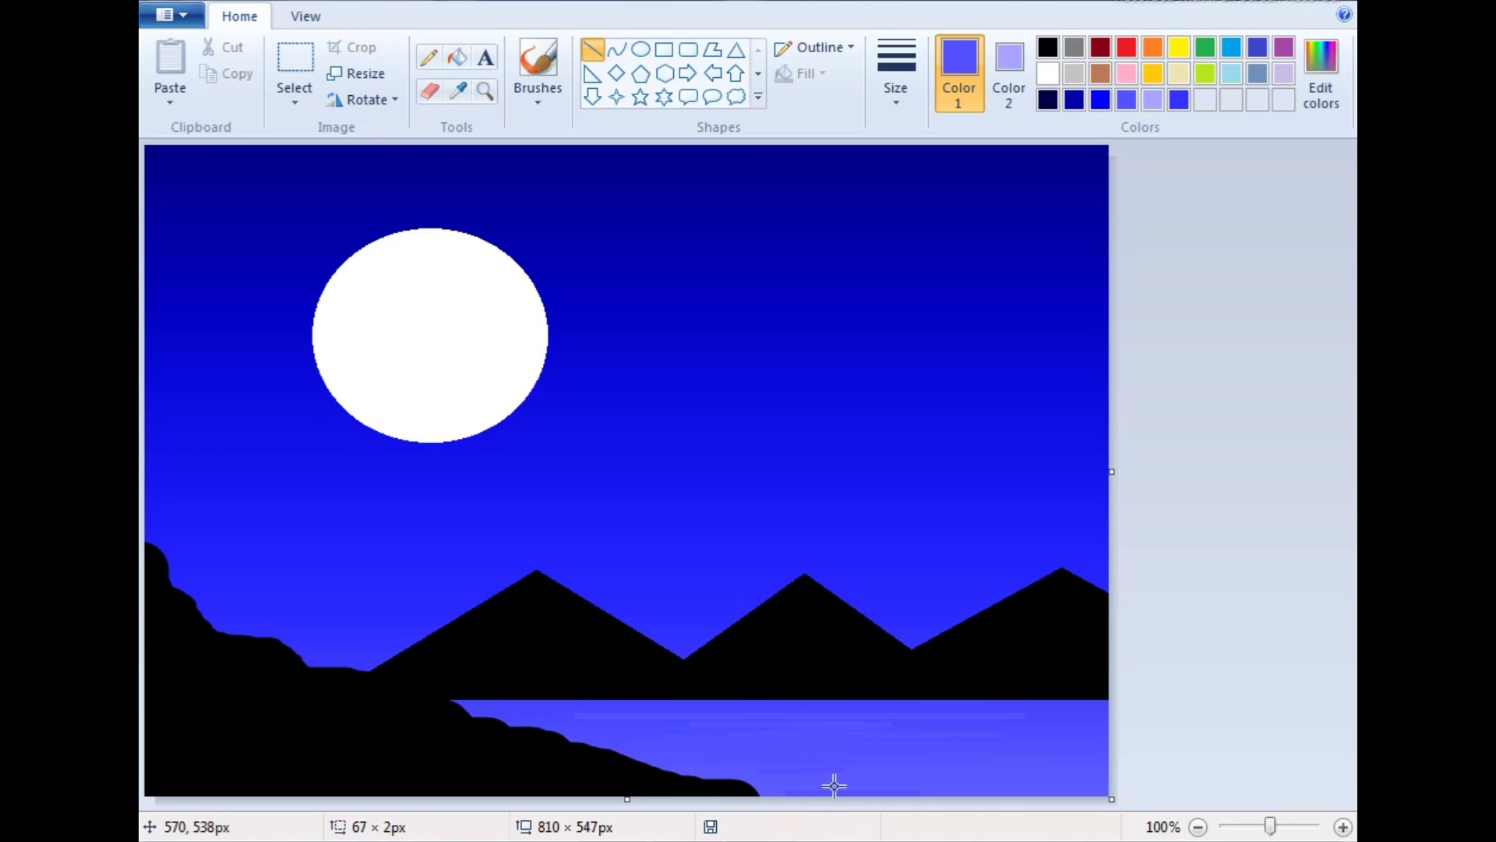
{"action": "left_click_drag", "start_coordinate": [637, 757], "coordinate": [1019, 743]}
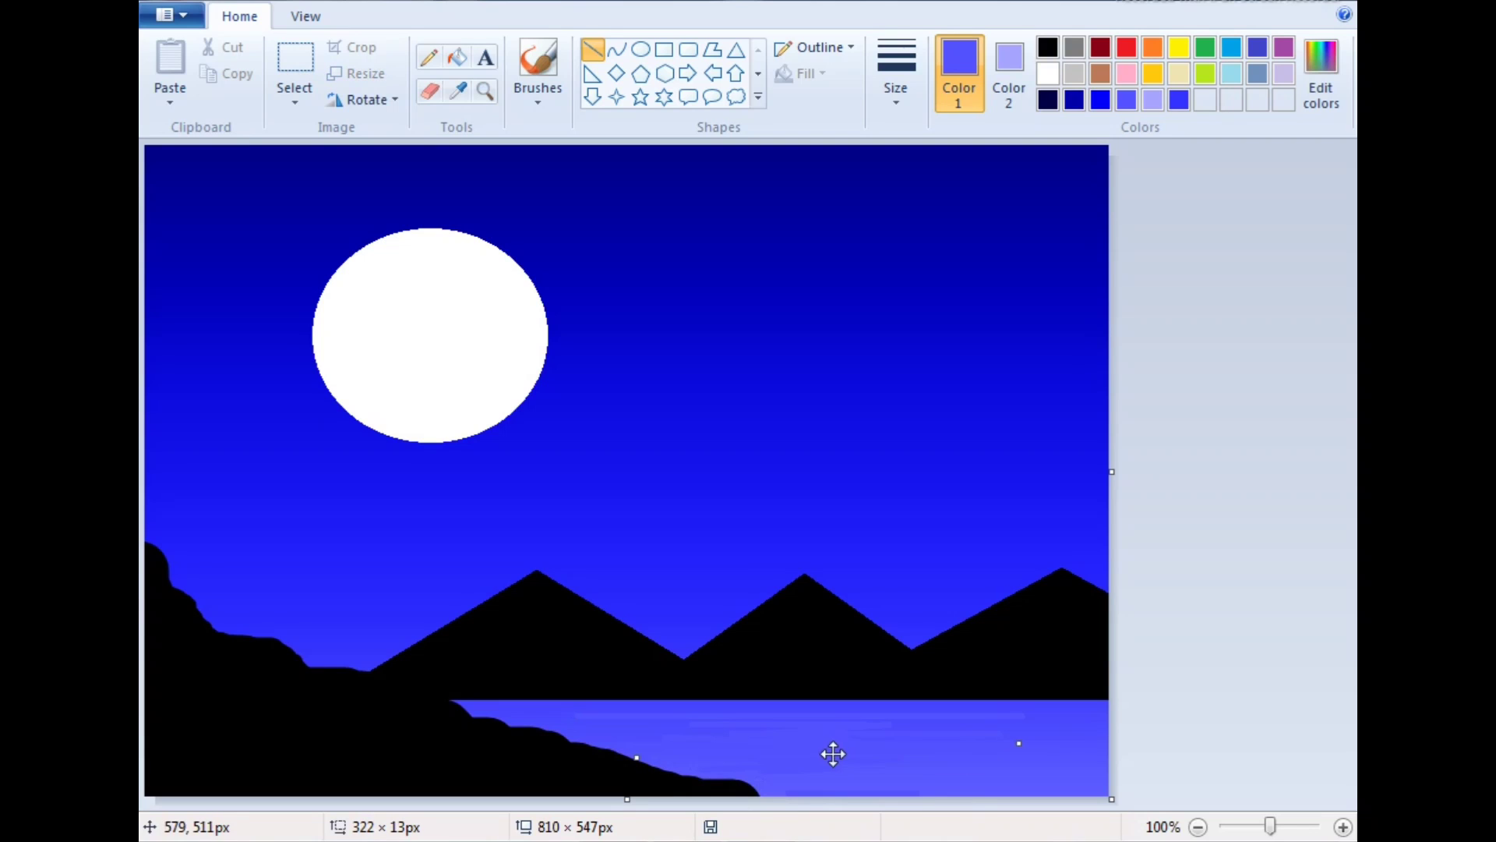
{"action": "left_click_drag", "start_coordinate": [826, 750], "coordinate": [785, 754]}
{"action": "left_click_drag", "start_coordinate": [629, 712], "coordinate": [962, 709]}
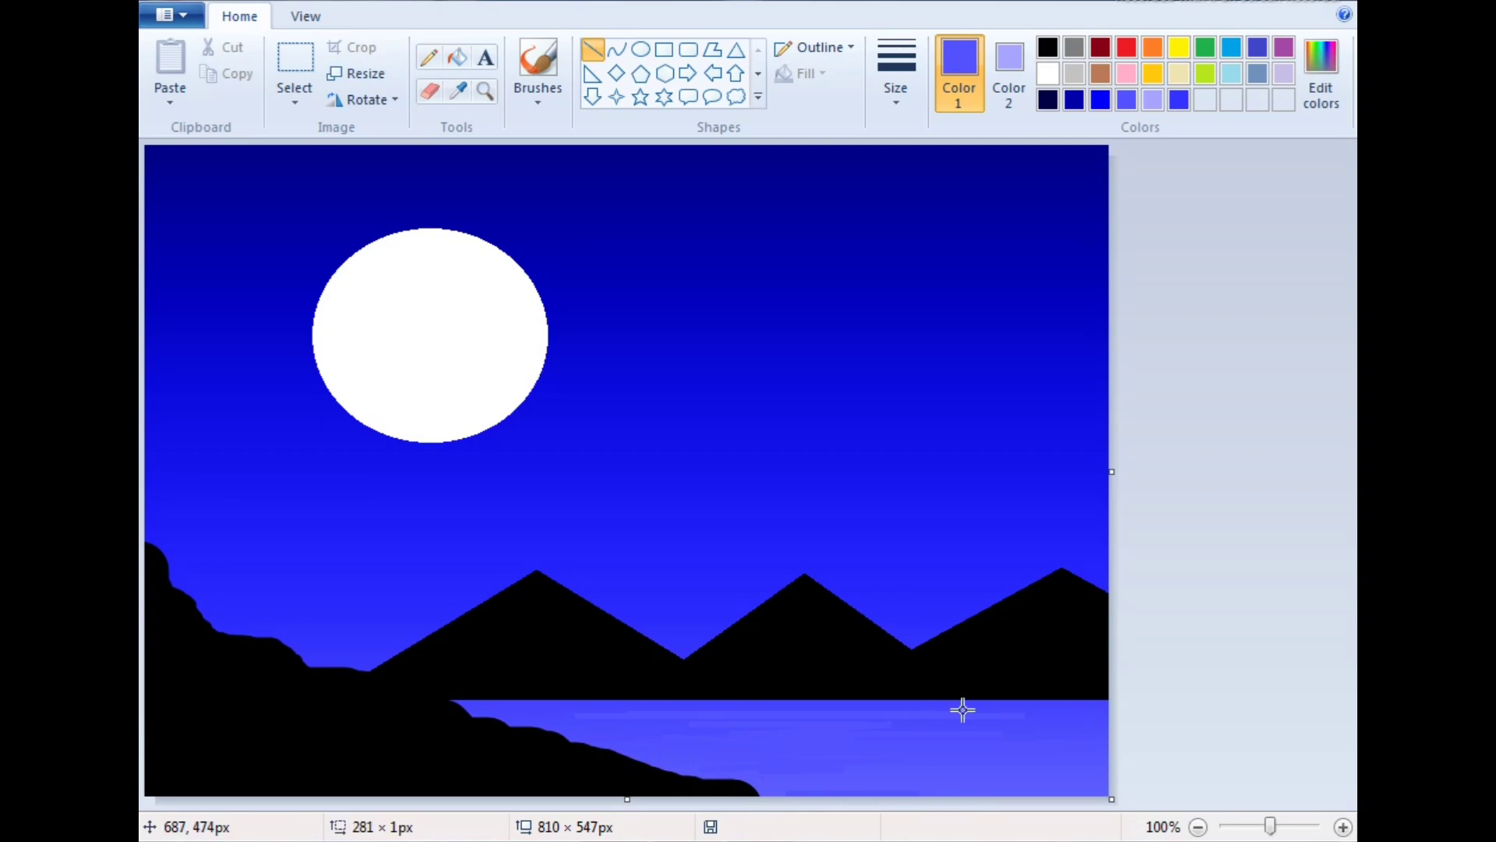
{"action": "left_click", "coordinate": [809, 725]}
{"action": "left_click_drag", "start_coordinate": [809, 725], "coordinate": [821, 728]}
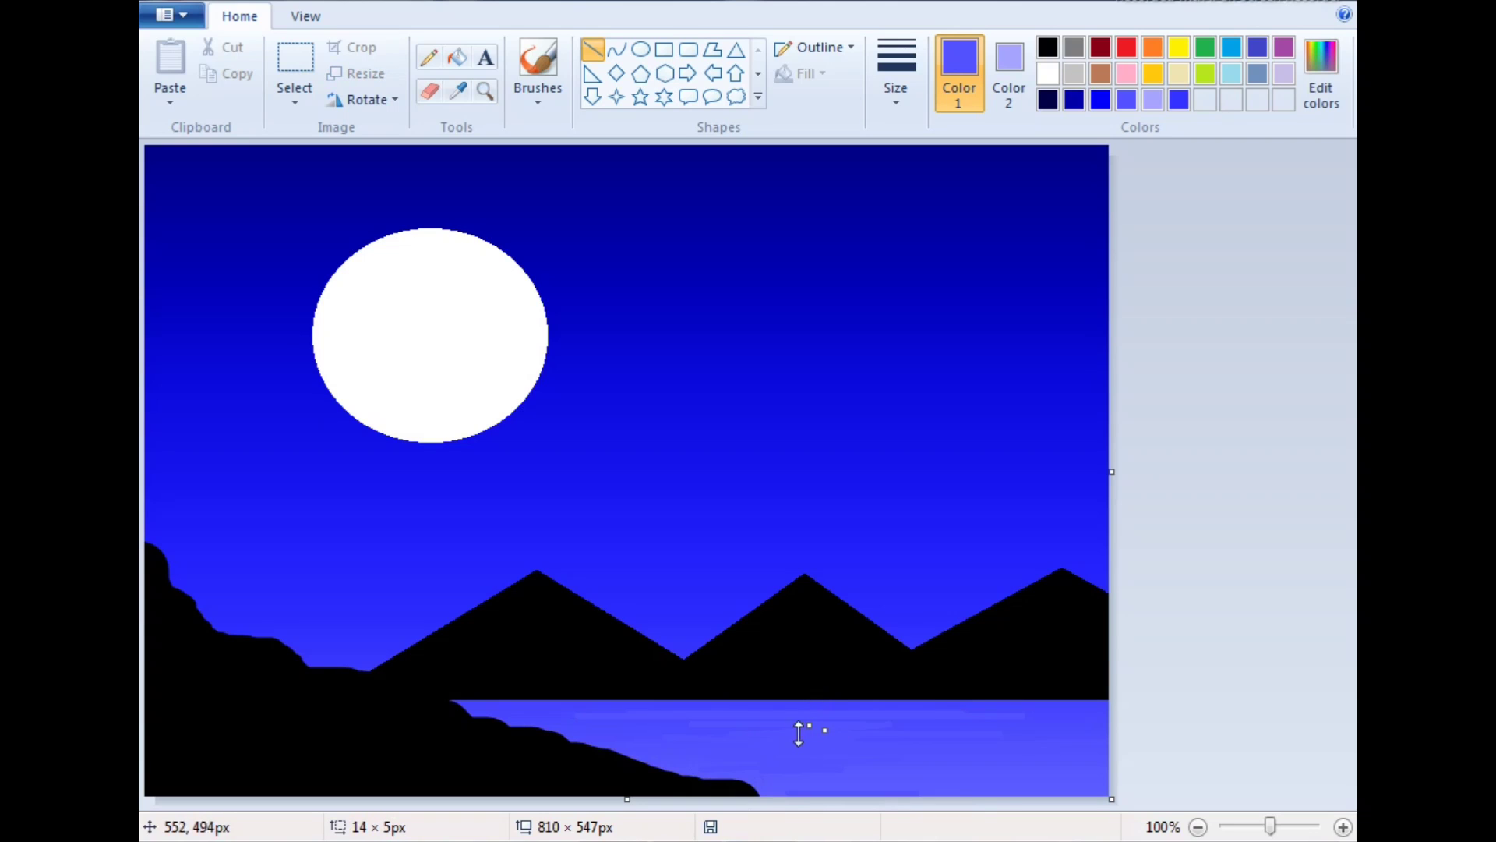
{"action": "left_click", "coordinate": [802, 771]}
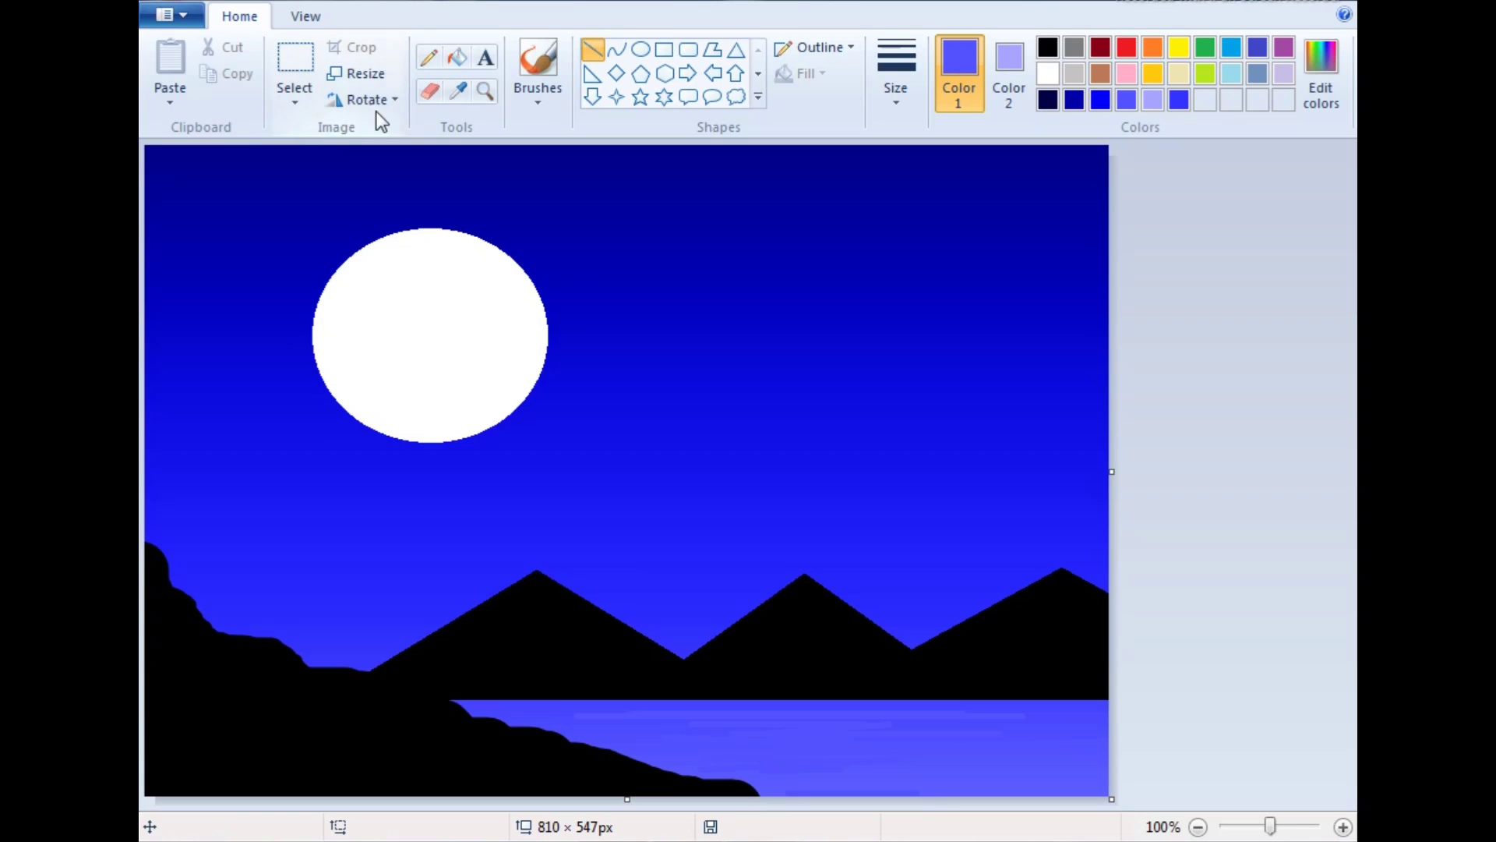
Dot white stars across the sky to the right of the moon with the brush at its thickest size
{"action": "left_click", "coordinate": [530, 62]}
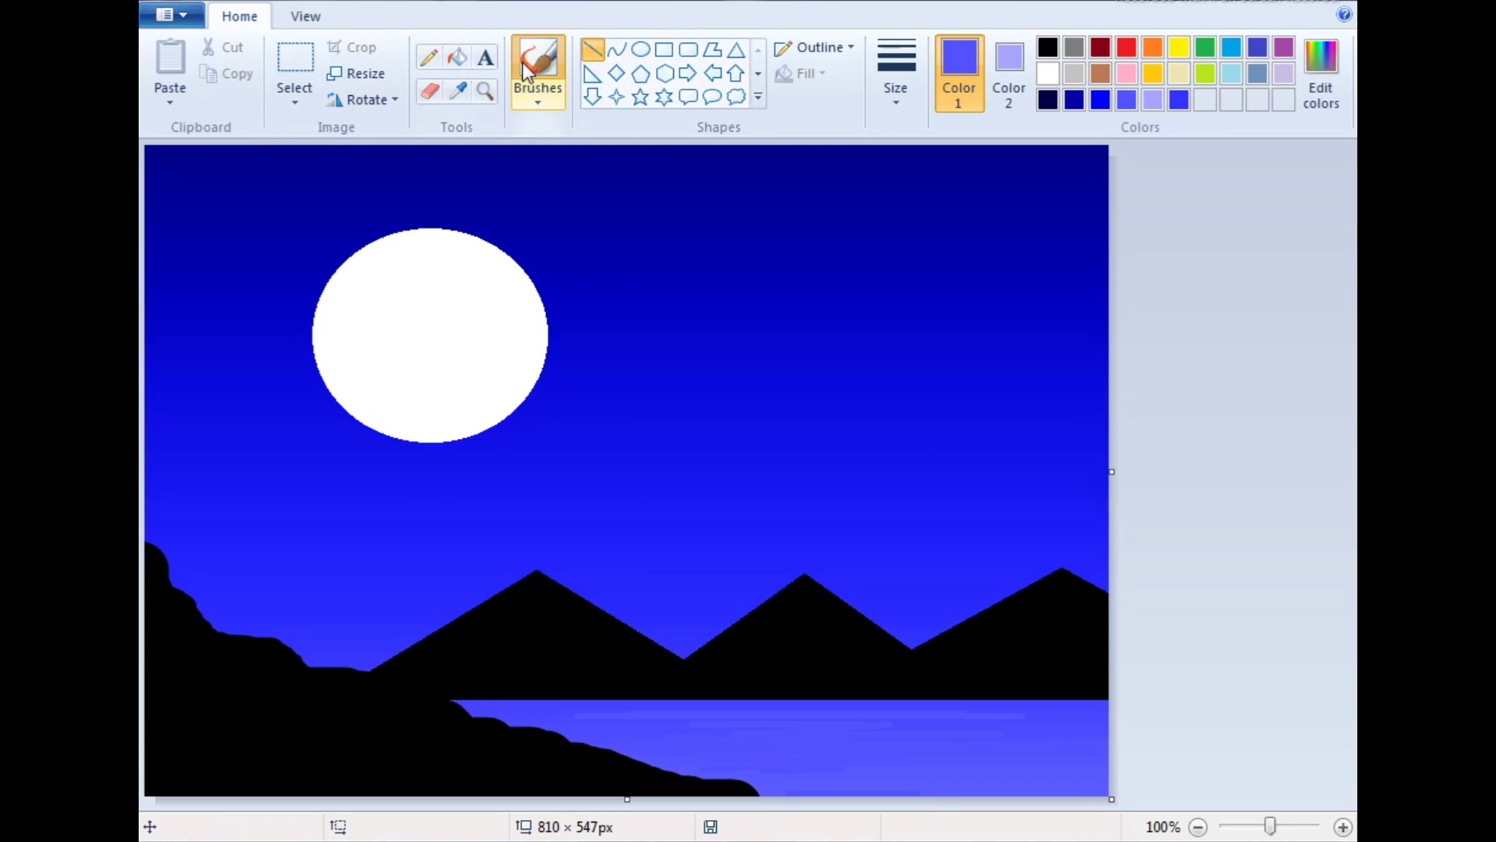
{"action": "left_click", "coordinate": [892, 105]}
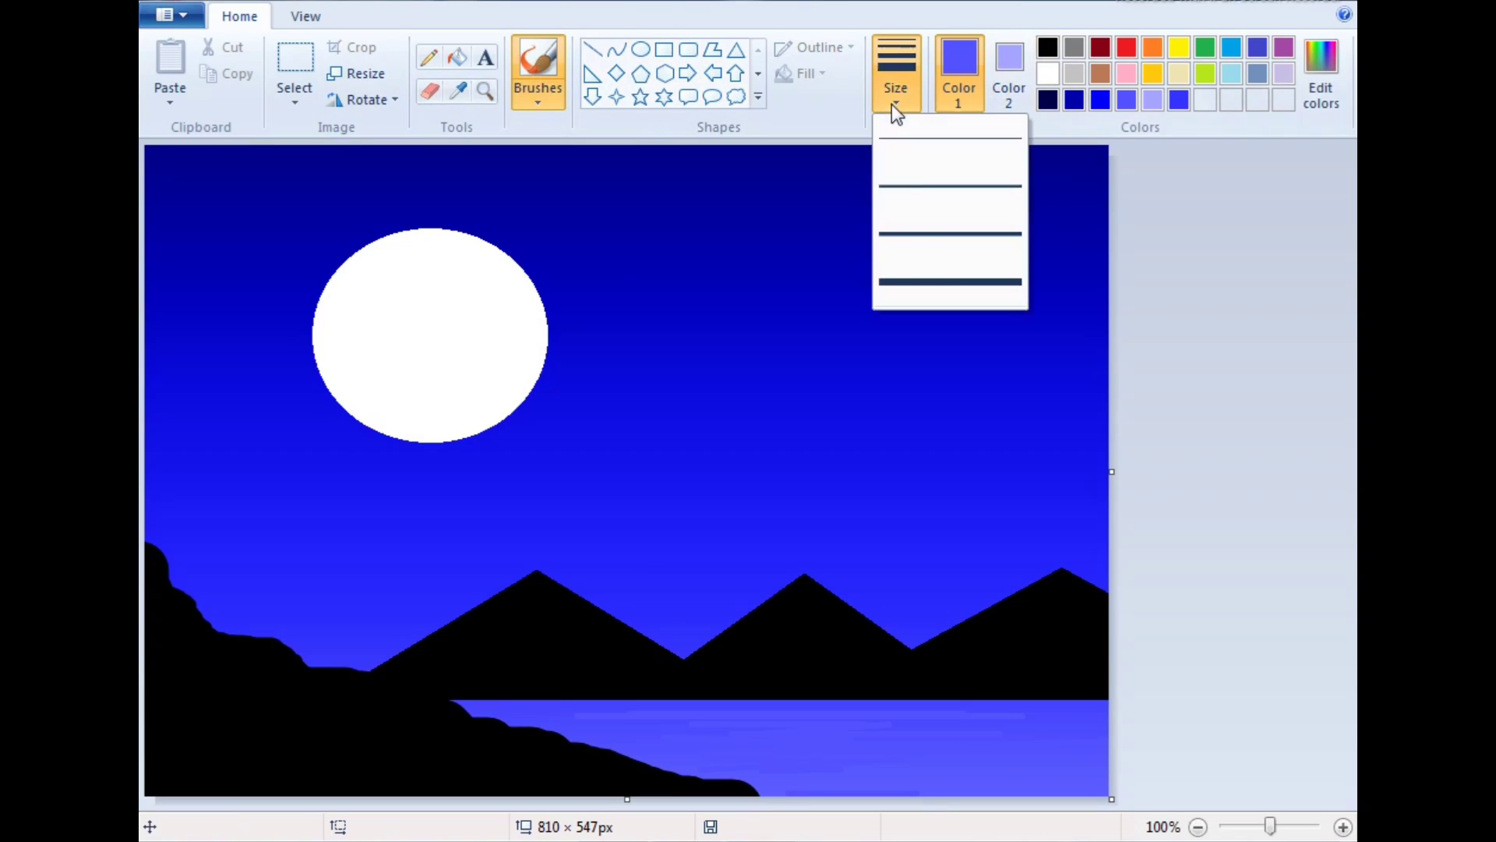
{"action": "left_click", "coordinate": [946, 284]}
{"action": "left_click", "coordinate": [1048, 74]}
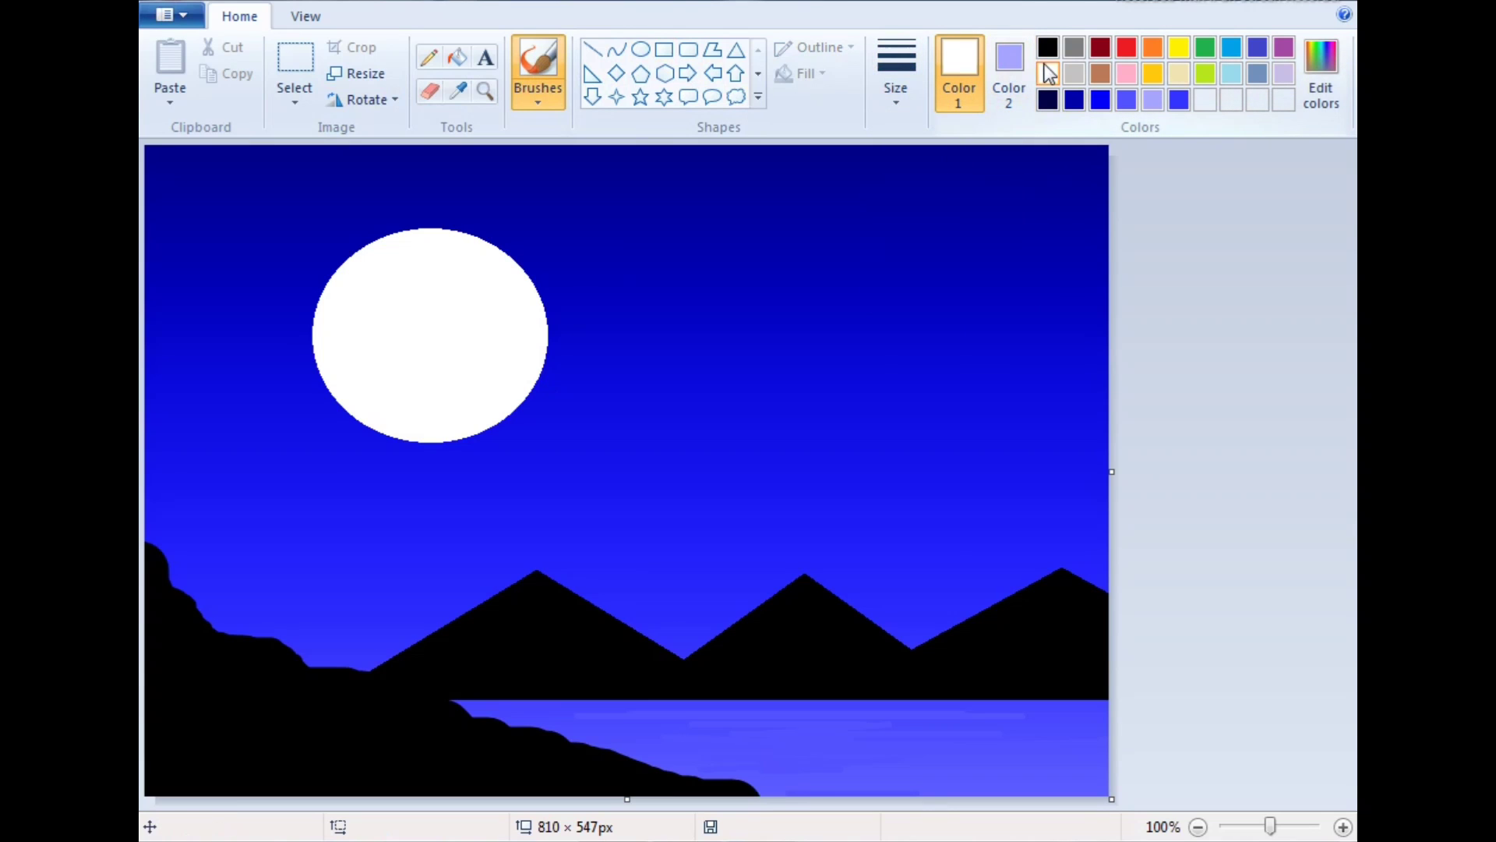
{"action": "left_click", "coordinate": [1043, 198]}
{"action": "left_click", "coordinate": [1028, 233]}
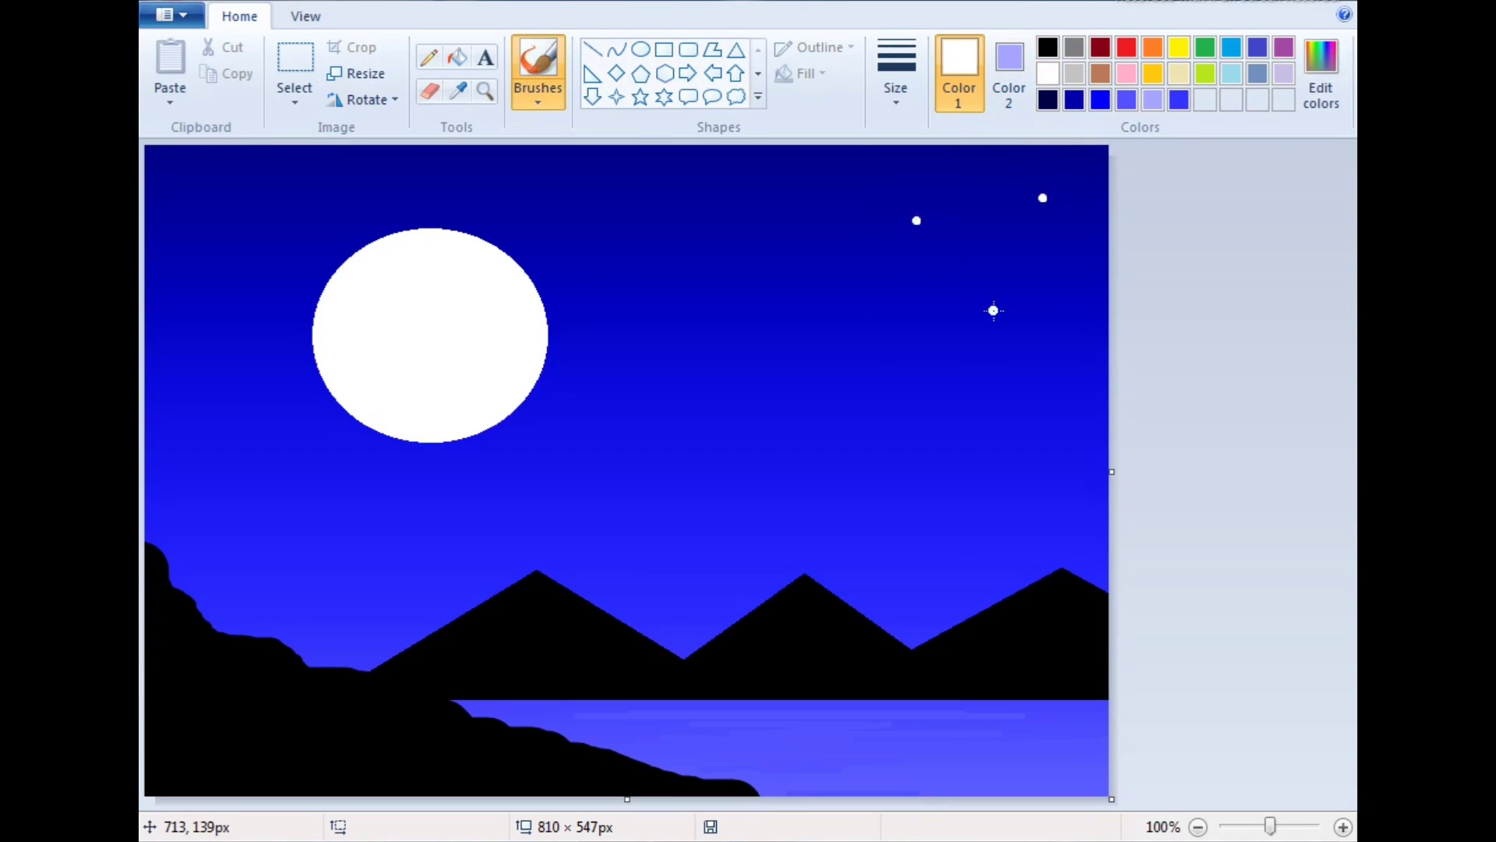
{"action": "left_click", "coordinate": [1005, 311]}
{"action": "left_click", "coordinate": [785, 178]}
{"action": "left_click", "coordinate": [773, 327]}
{"action": "left_click", "coordinate": [922, 411]}
{"action": "left_click", "coordinate": [809, 409]}
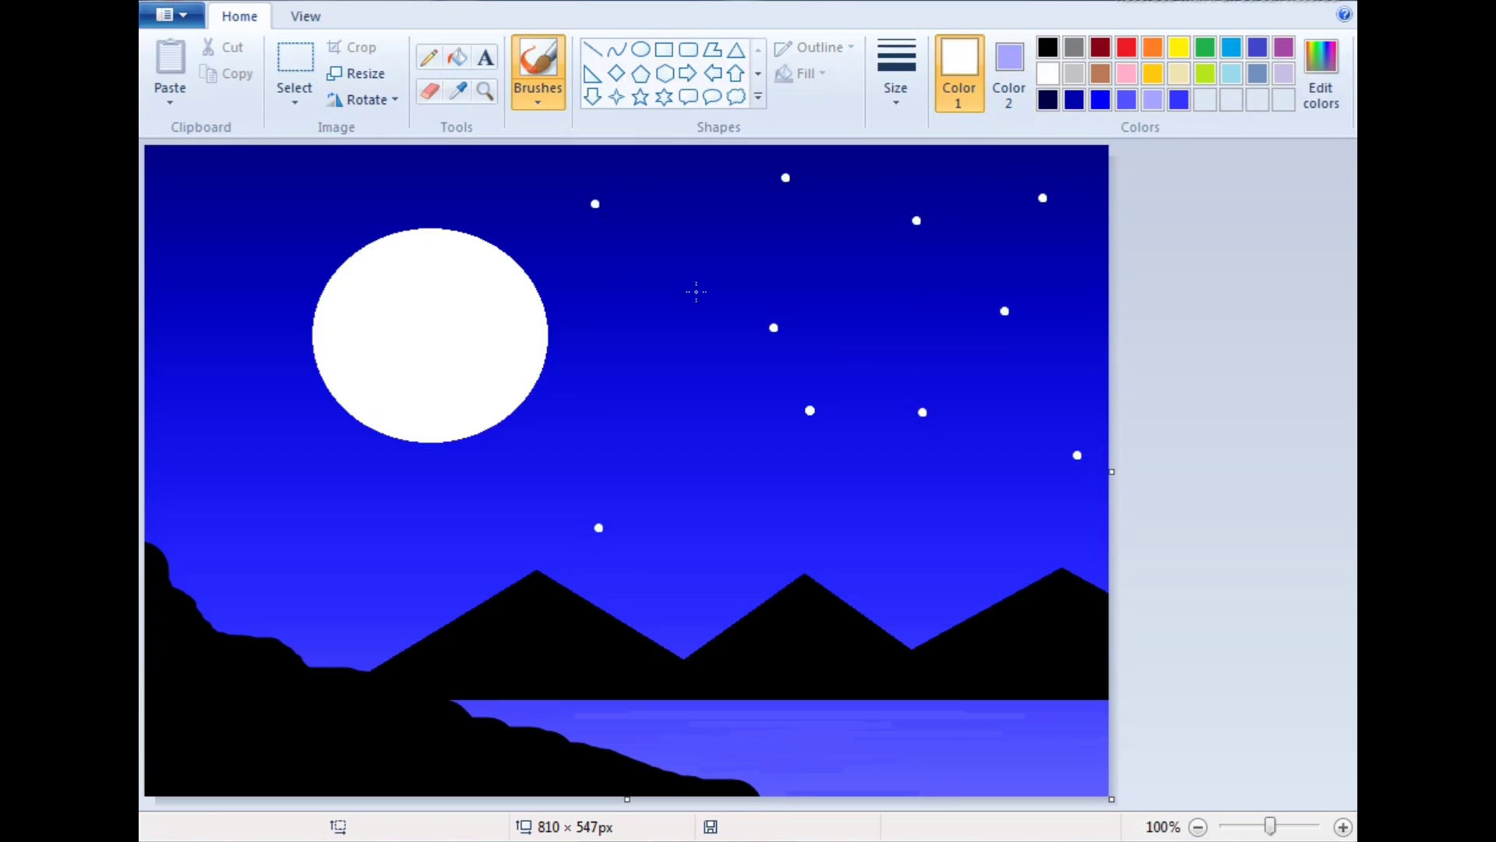
Add more white stars around the moon and between the existing ones, undoing a misplaced dot
{"action": "left_click", "coordinate": [440, 203]}
{"action": "key", "text": "ctrl+z"}
{"action": "left_click", "coordinate": [696, 258]}
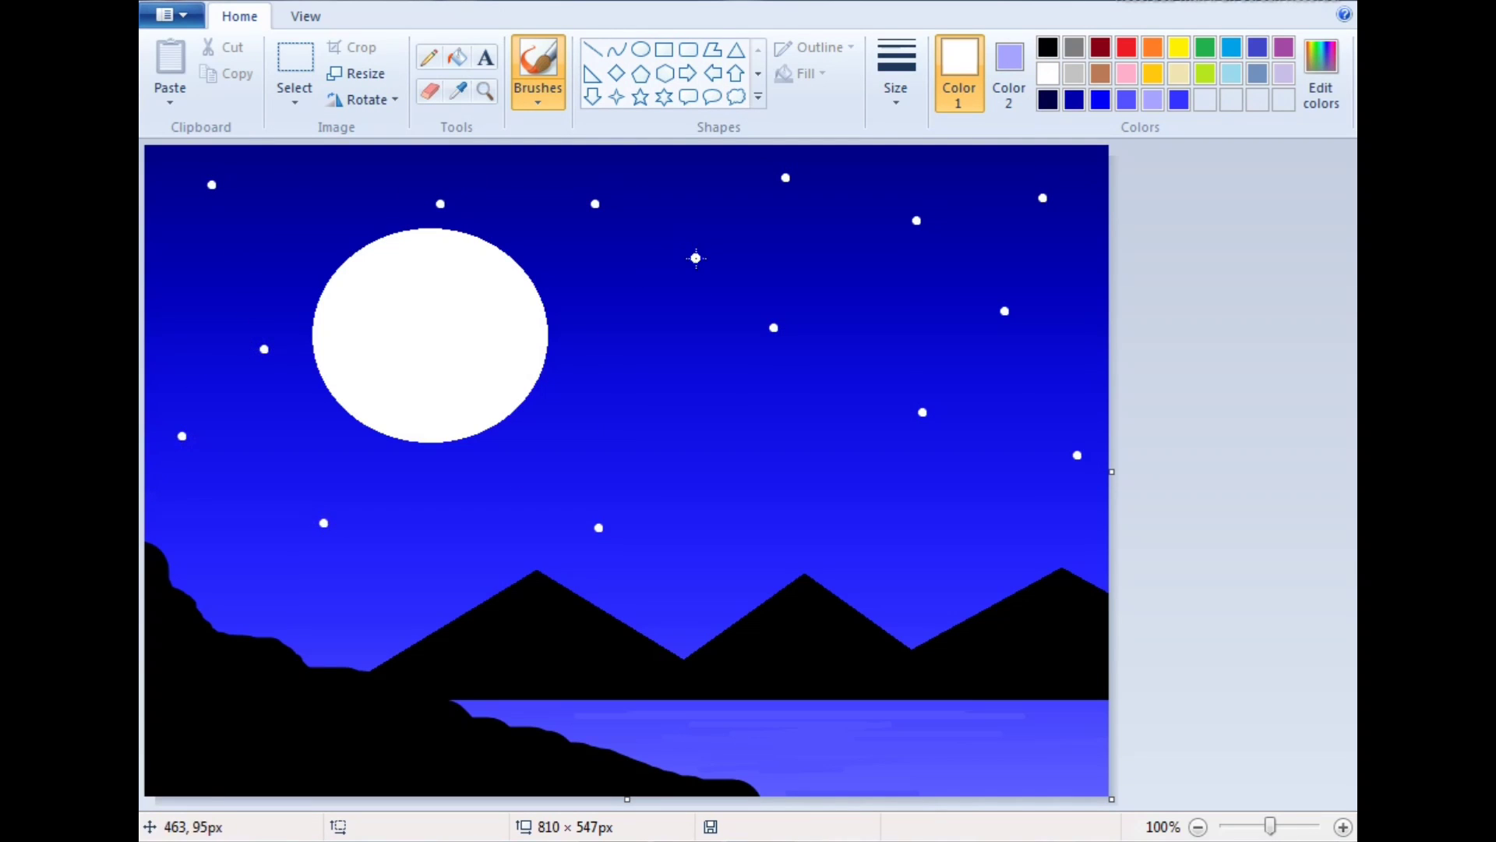